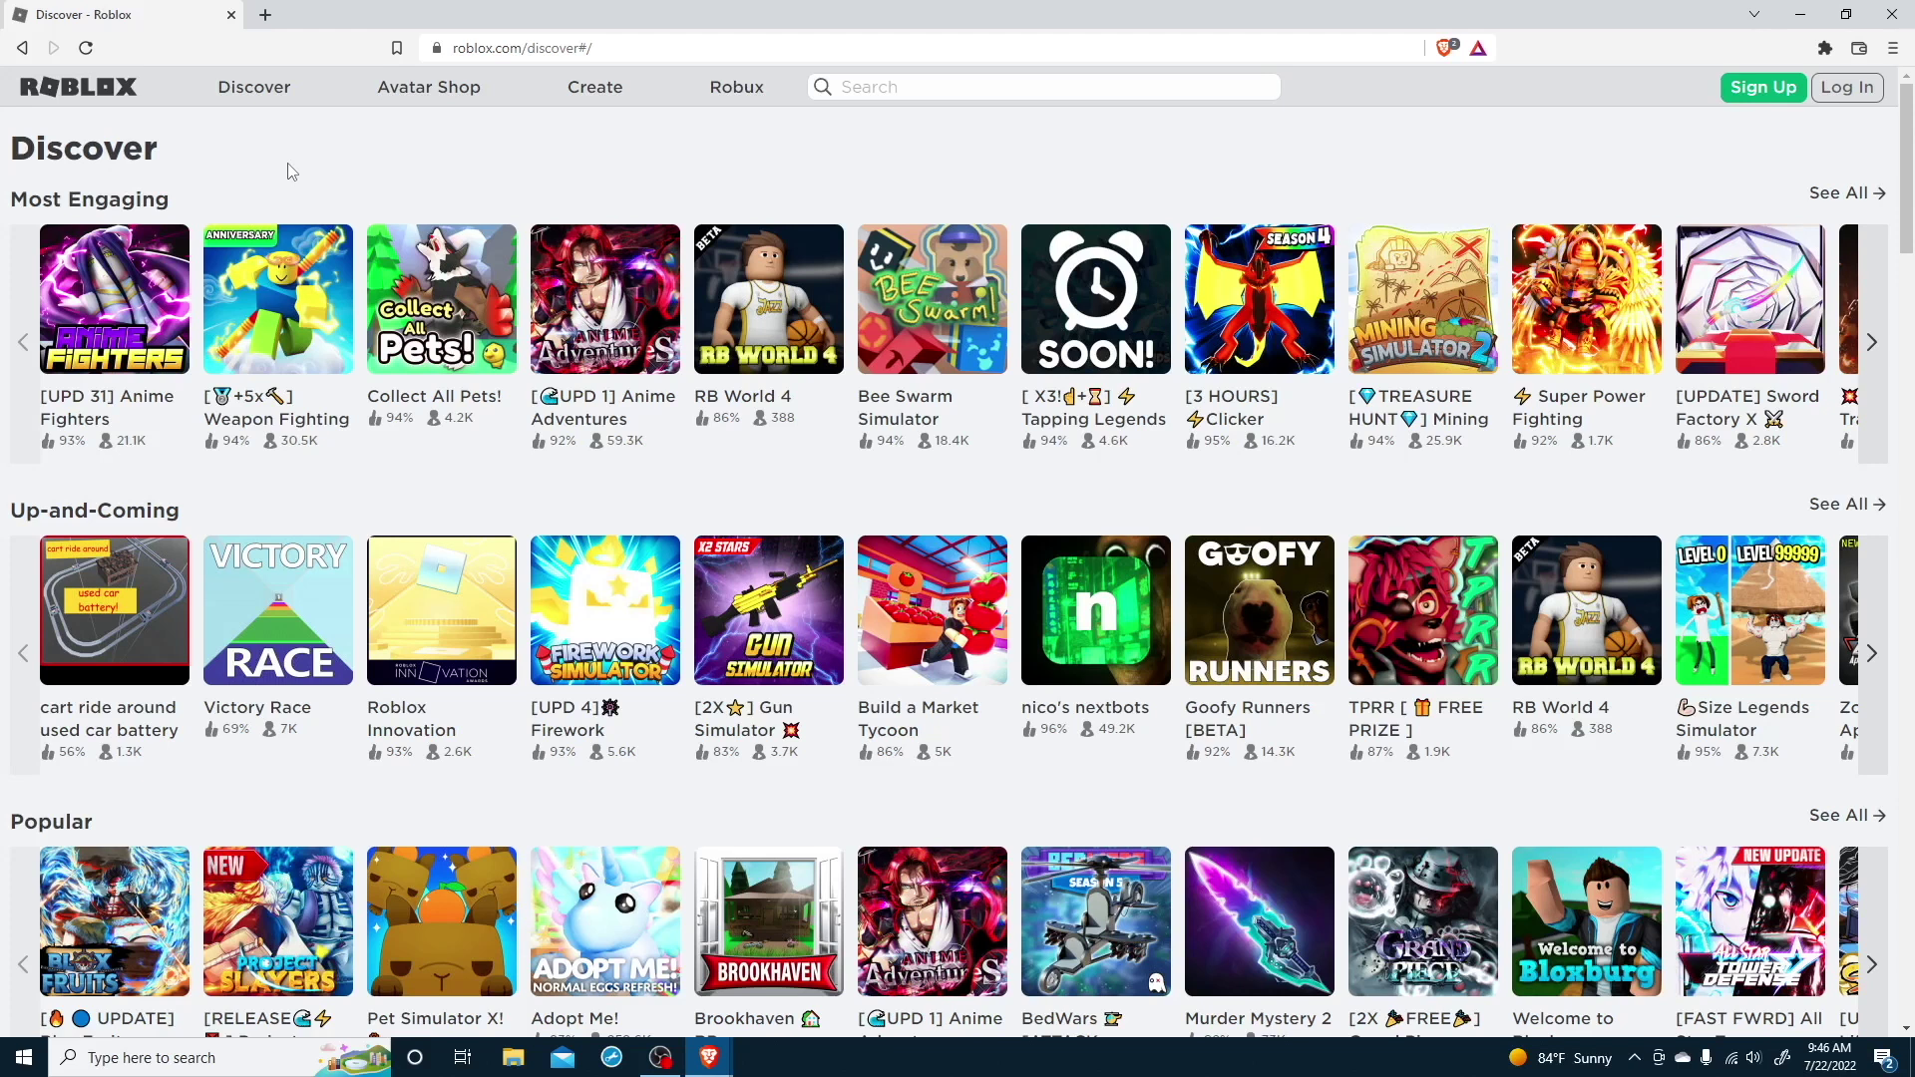
# - Launch Roblox Studio from the Roblox website's Create page and start a new place from the Baseplate template
pyautogui.click(578, 90)
pyautogui.click(843, 610)
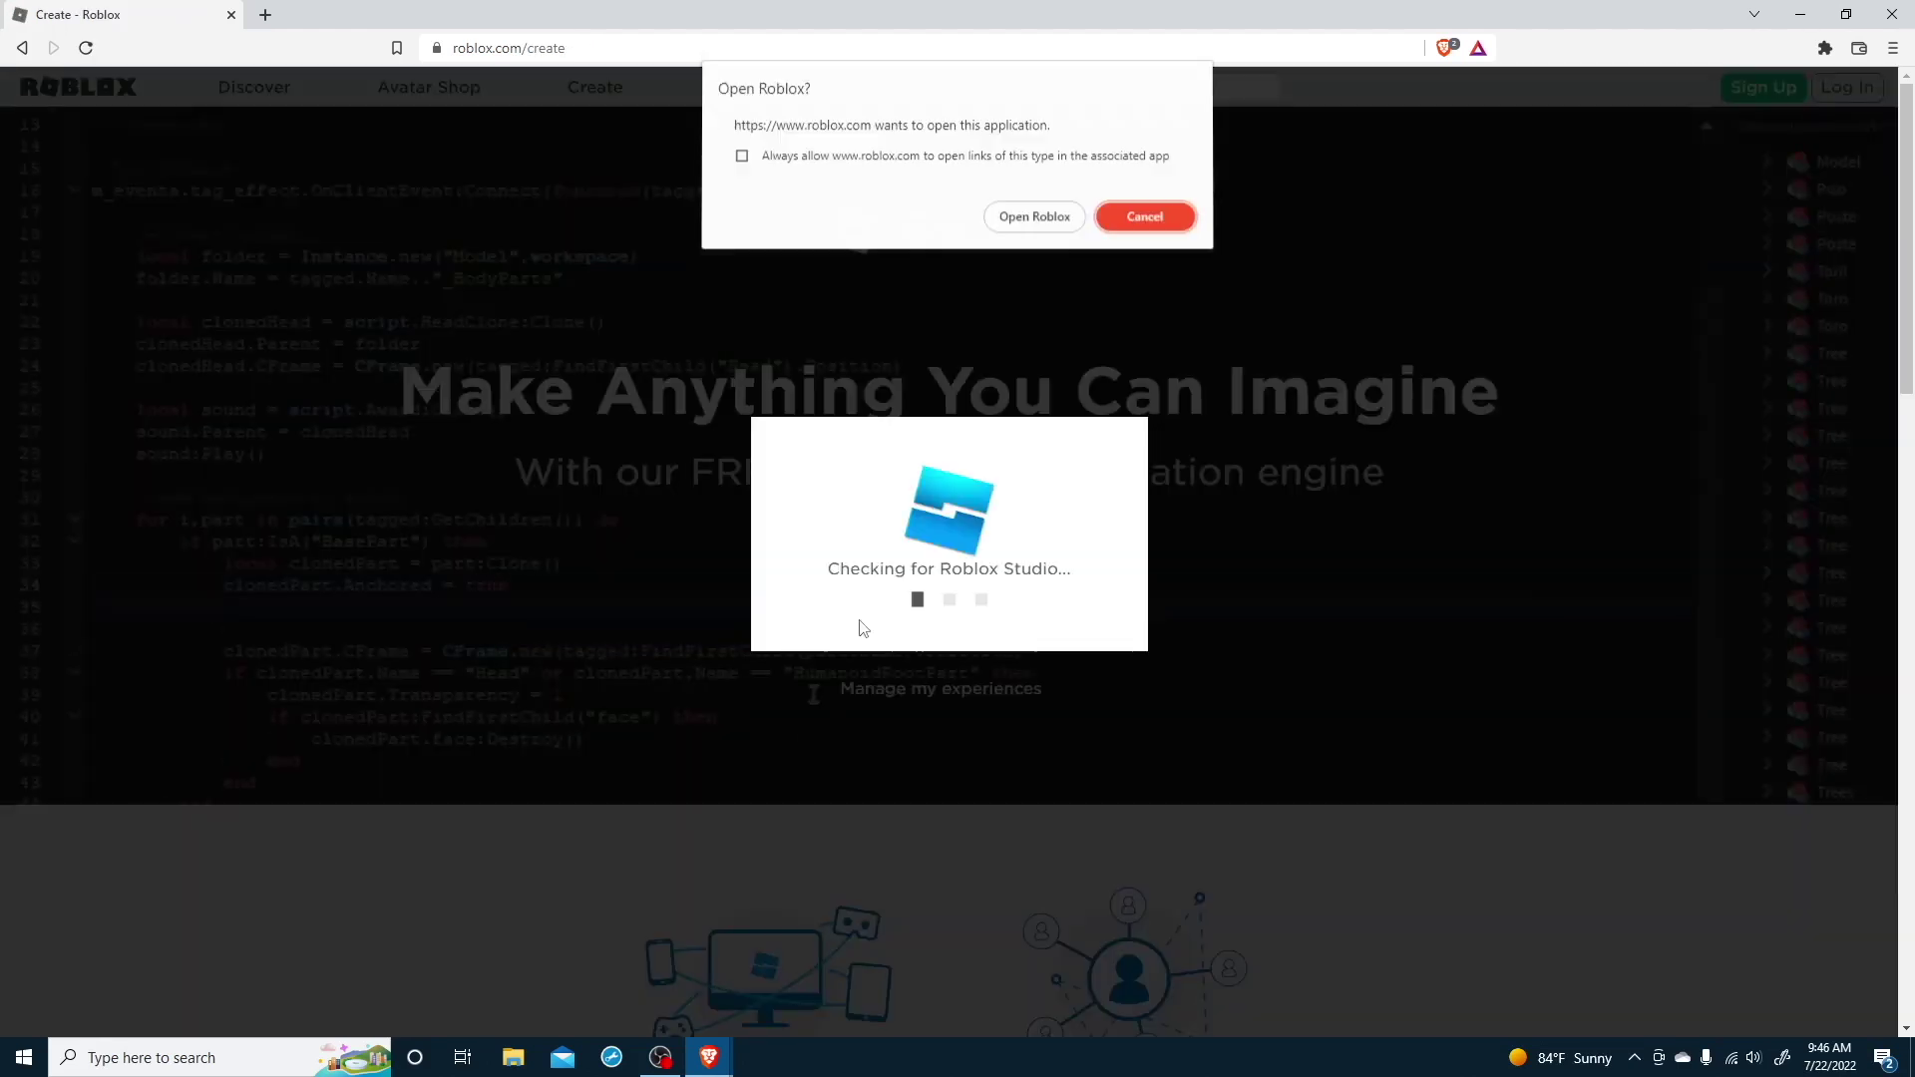
pyautogui.click(1030, 218)
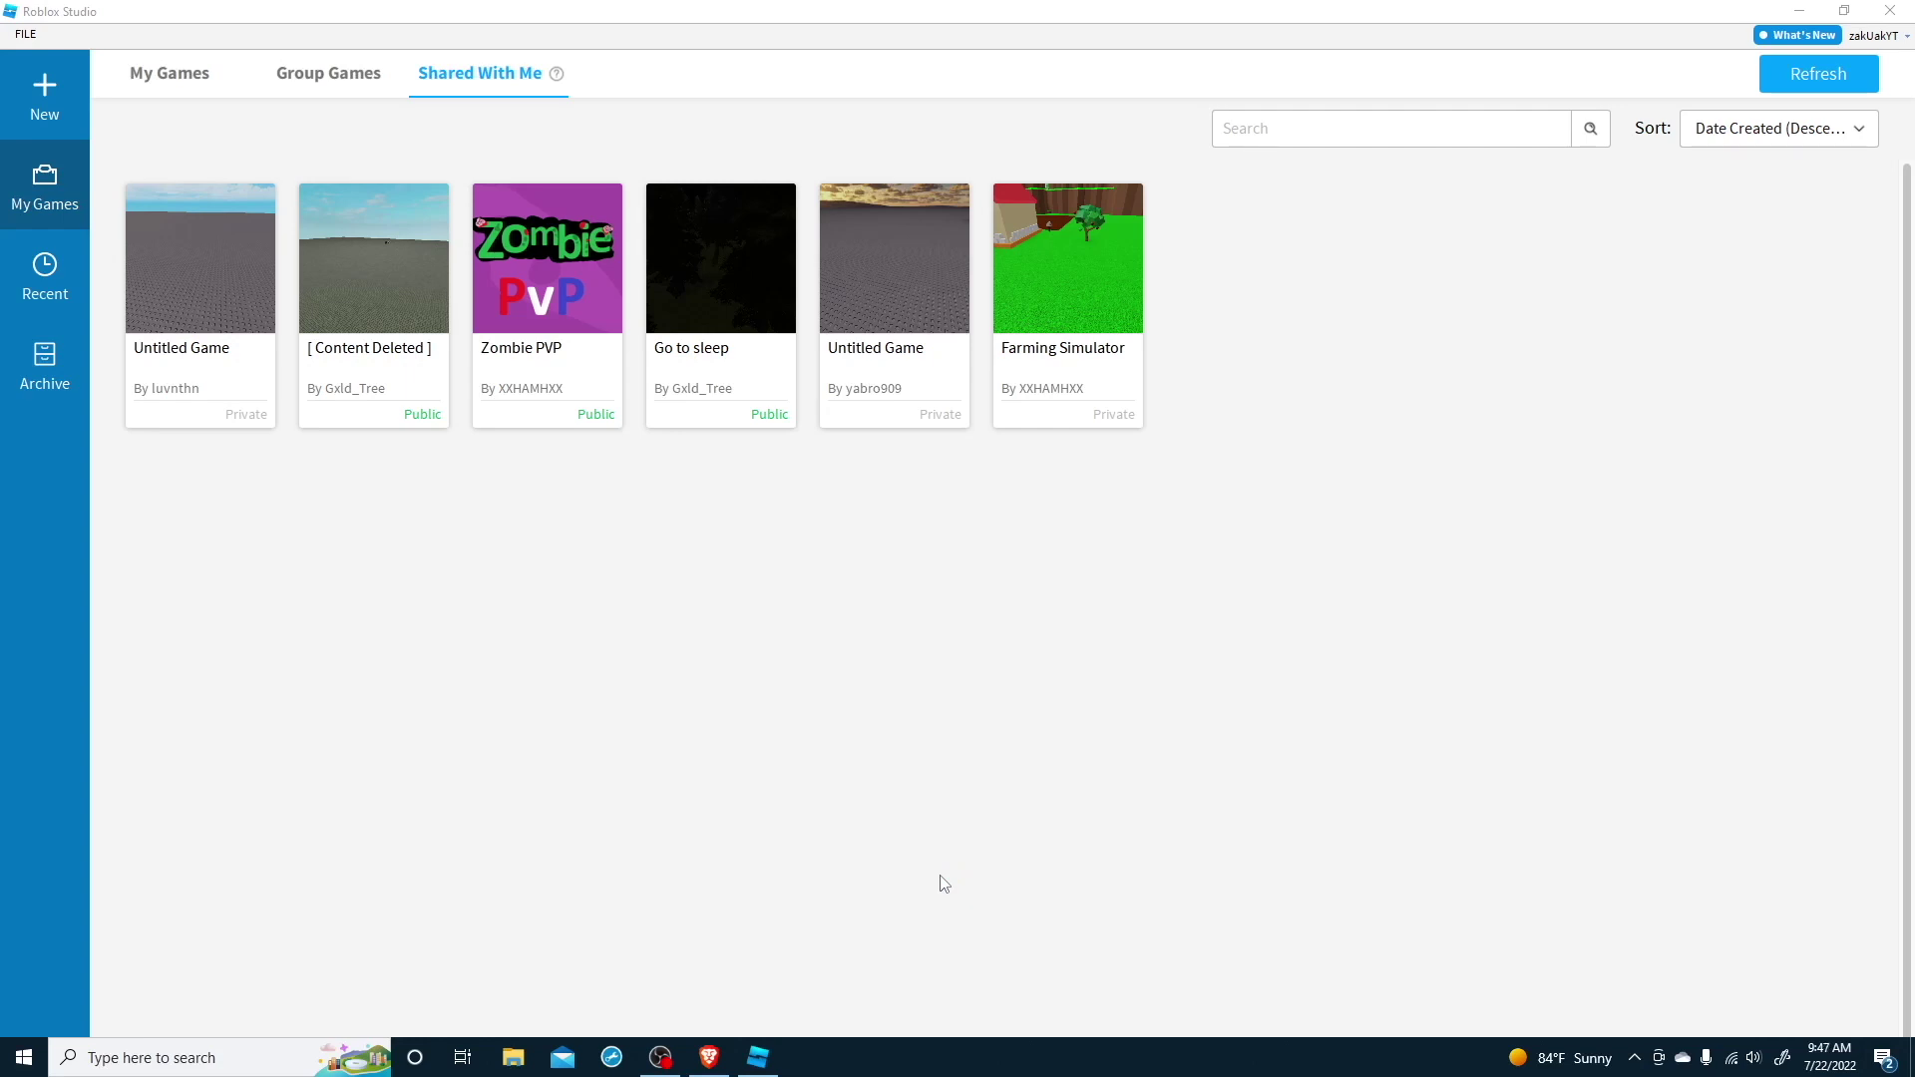
pyautogui.click(77, 88)
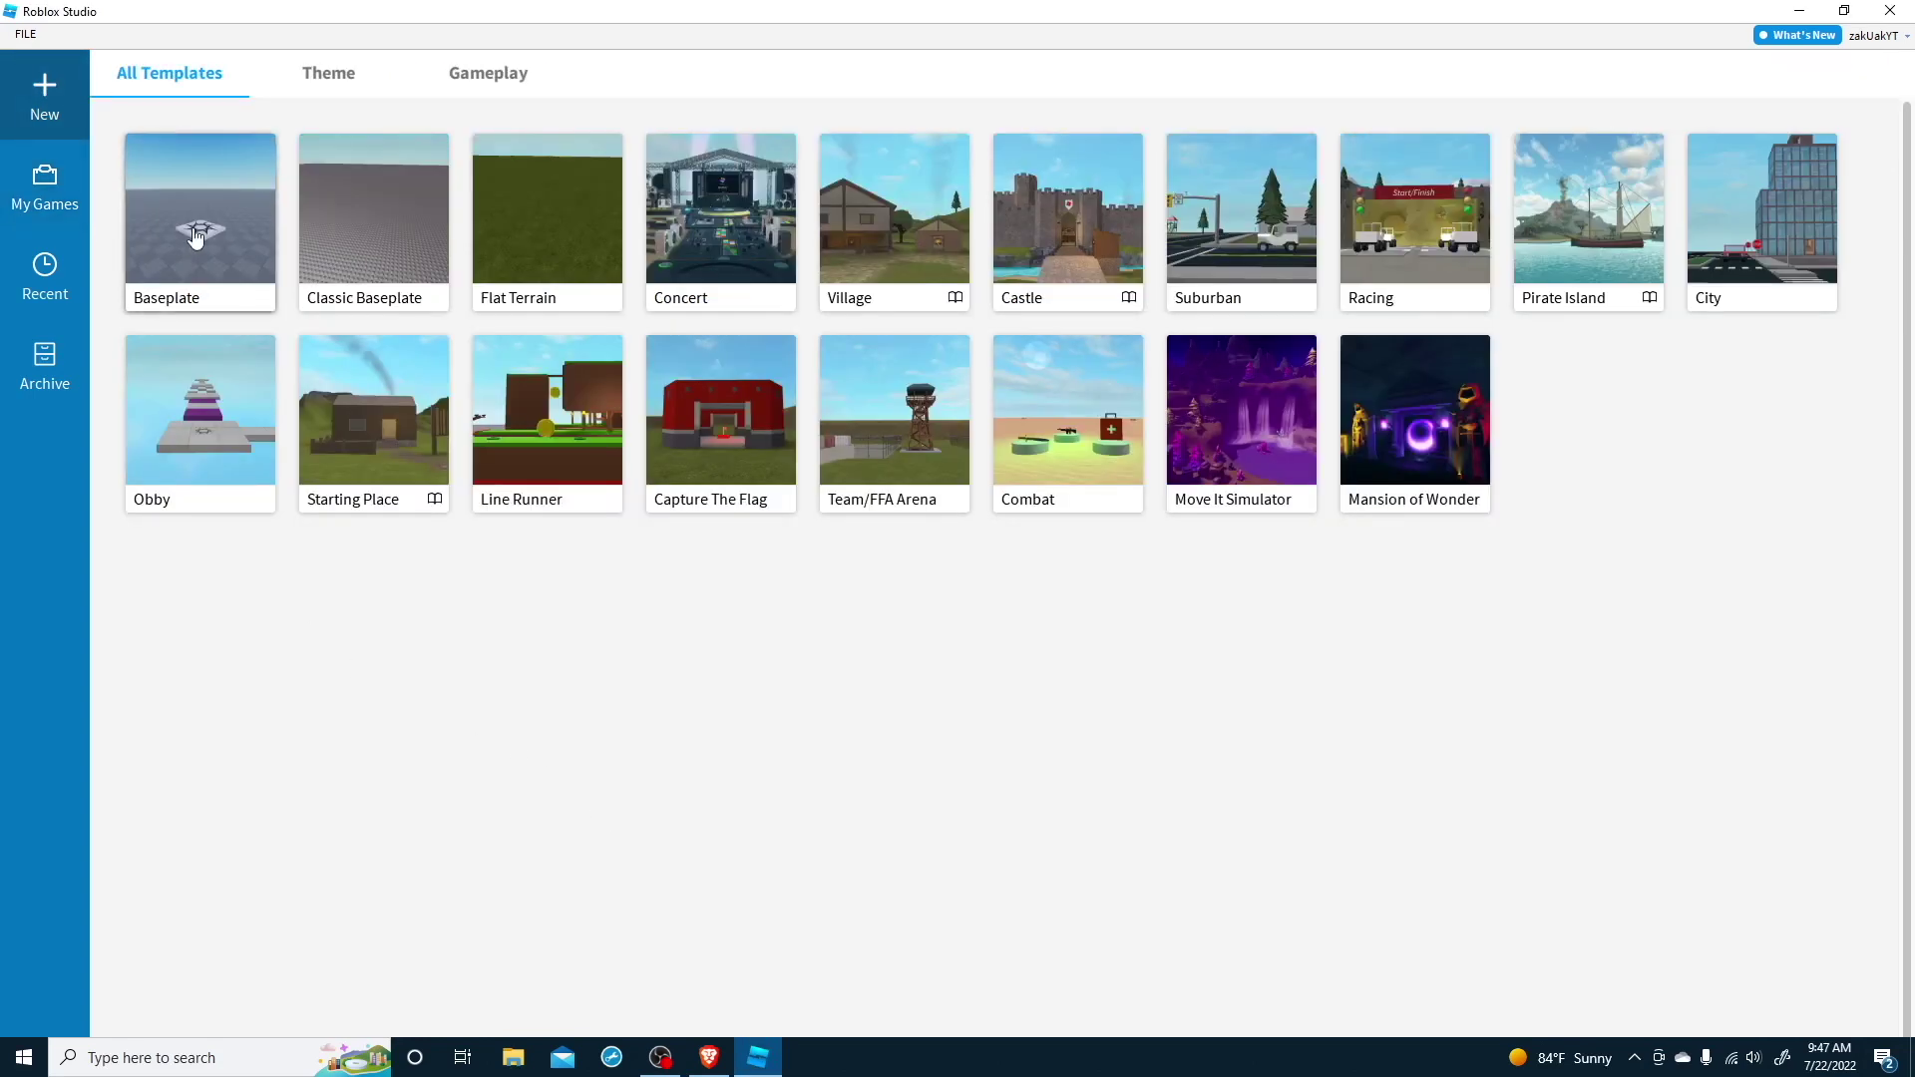
pyautogui.click(195, 236)
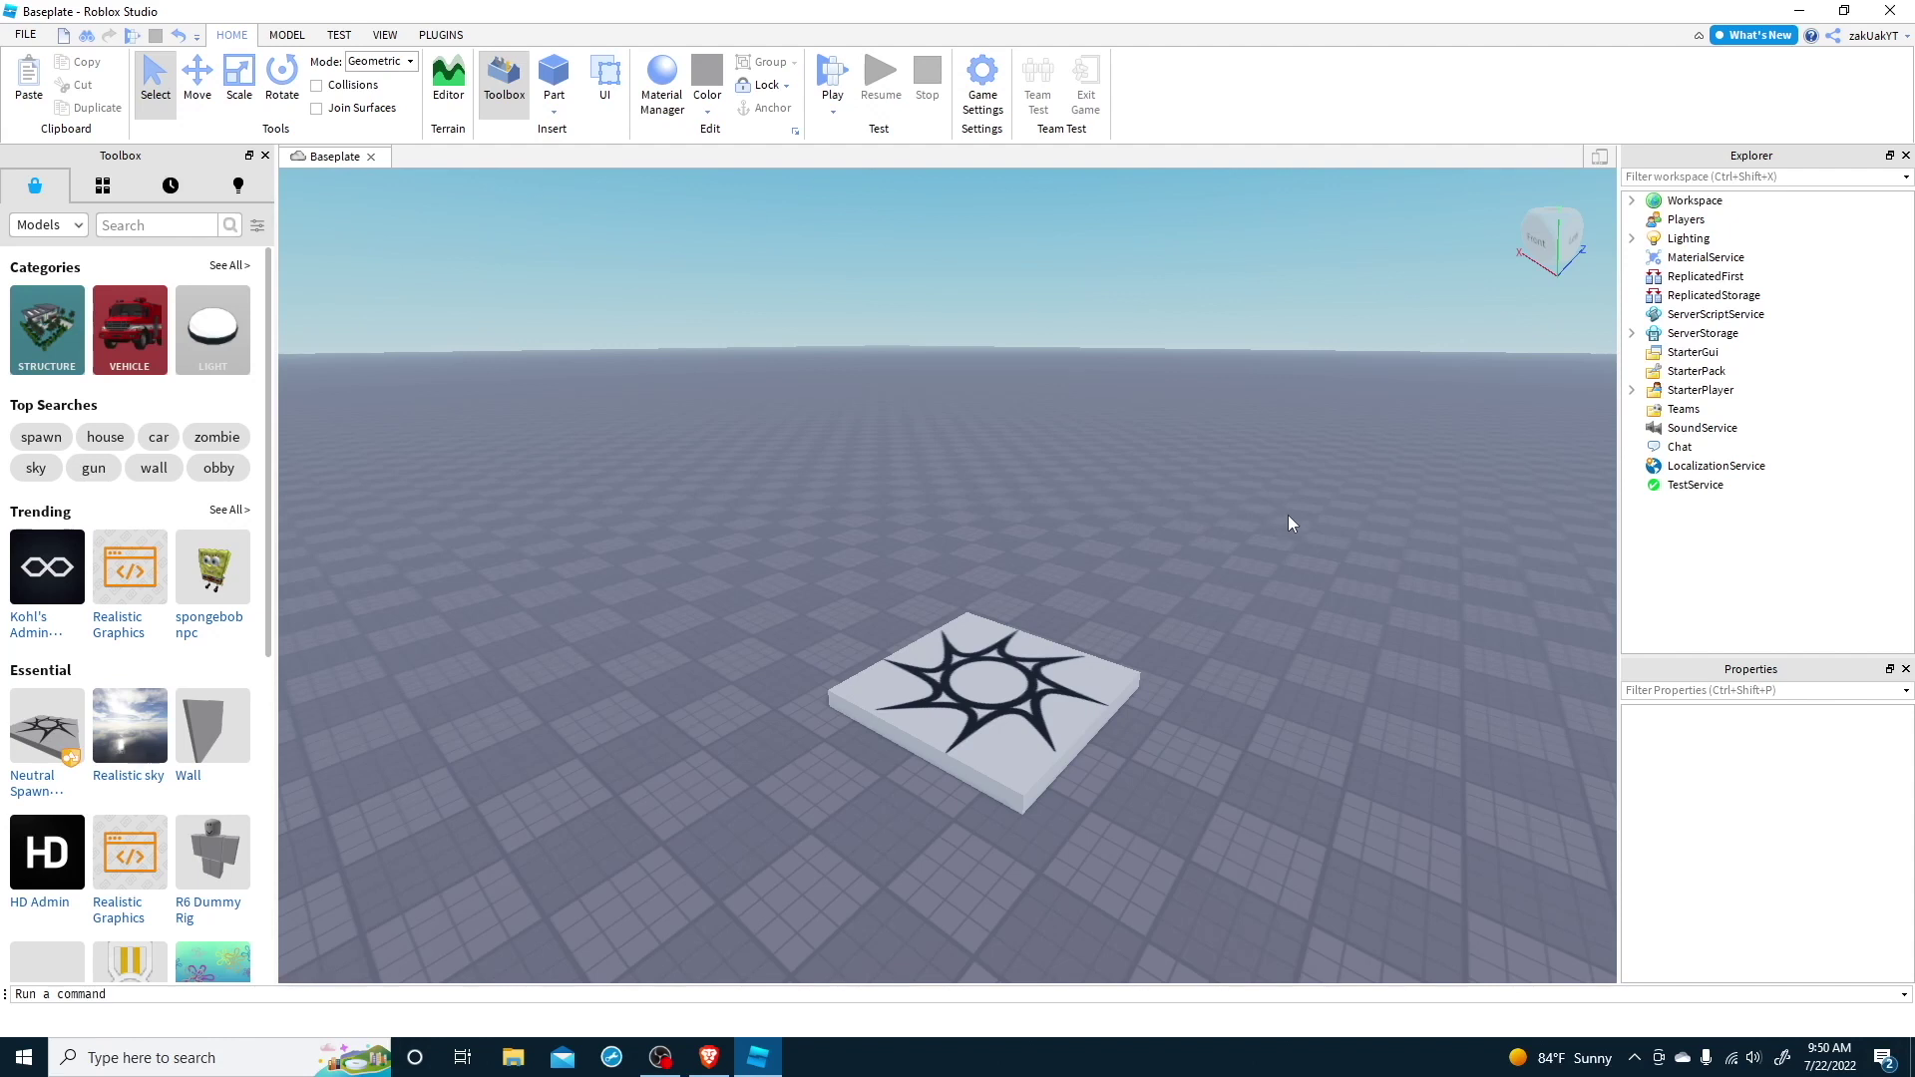
# - Look around the new place by turning and flying the camera near the spawn location
pyautogui.moveTo(1288, 515); pyautogui.dragTo(1288, 515, button='right')
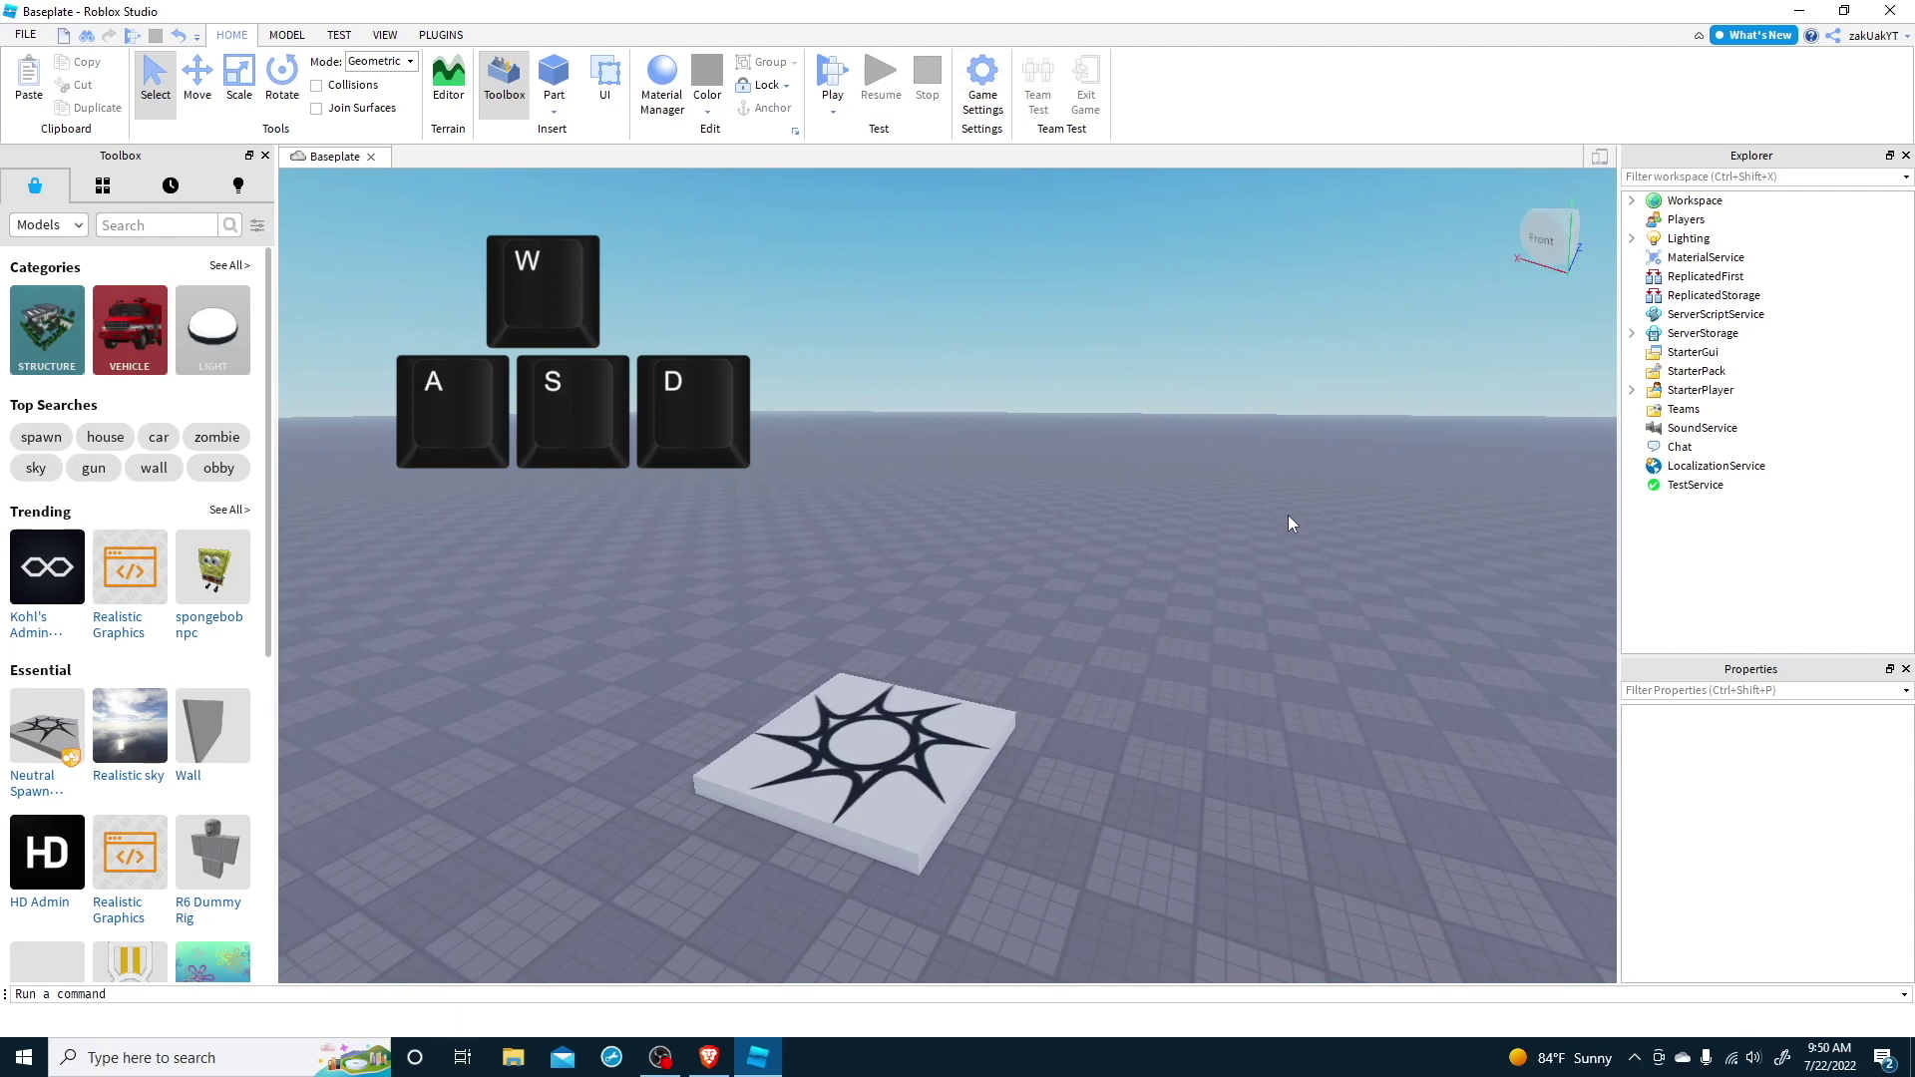
pyautogui.press('w')
pyautogui.press('s')
pyautogui.press('a')
pyautogui.press('d')
pyautogui.press('w')
pyautogui.press('s')
pyautogui.press('d')
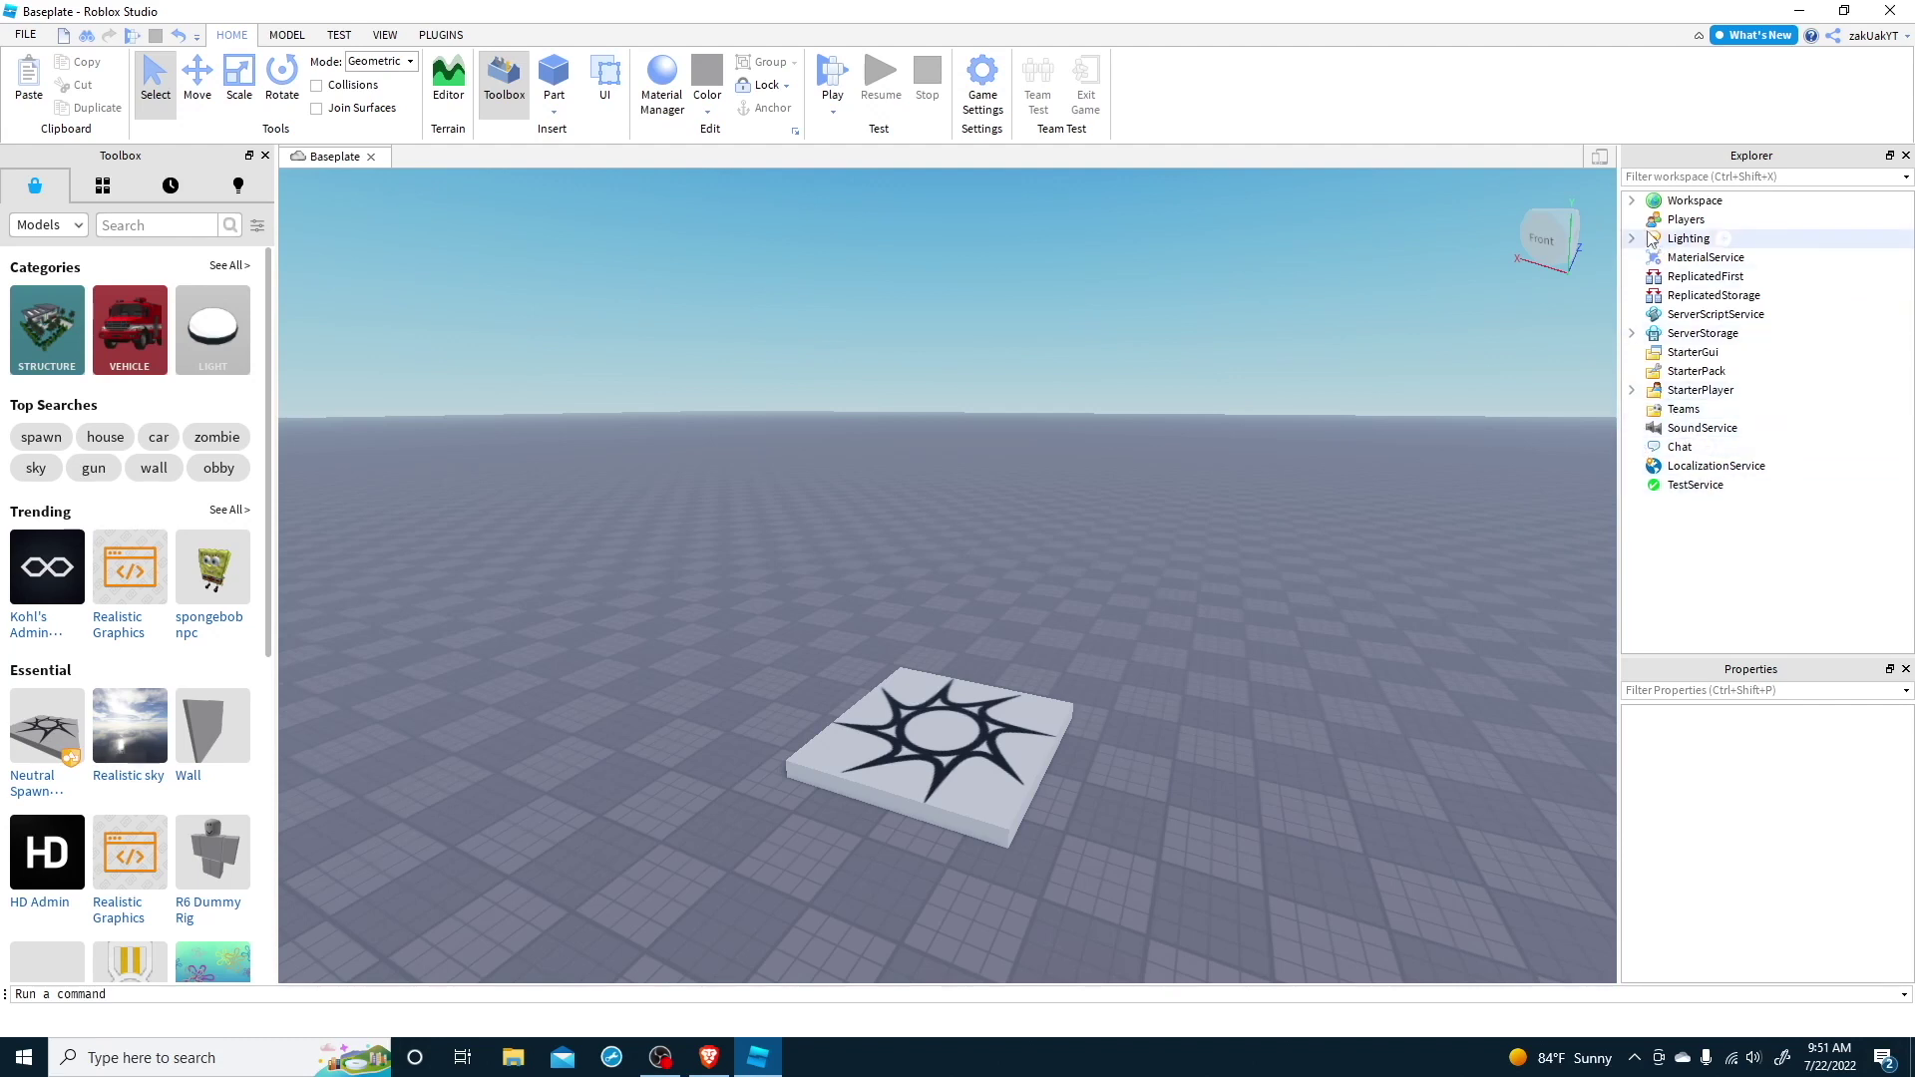
# - Select the Baseplate in the Workspace and set its BrickColor to Light reddish violet
pyautogui.click(1632, 200)
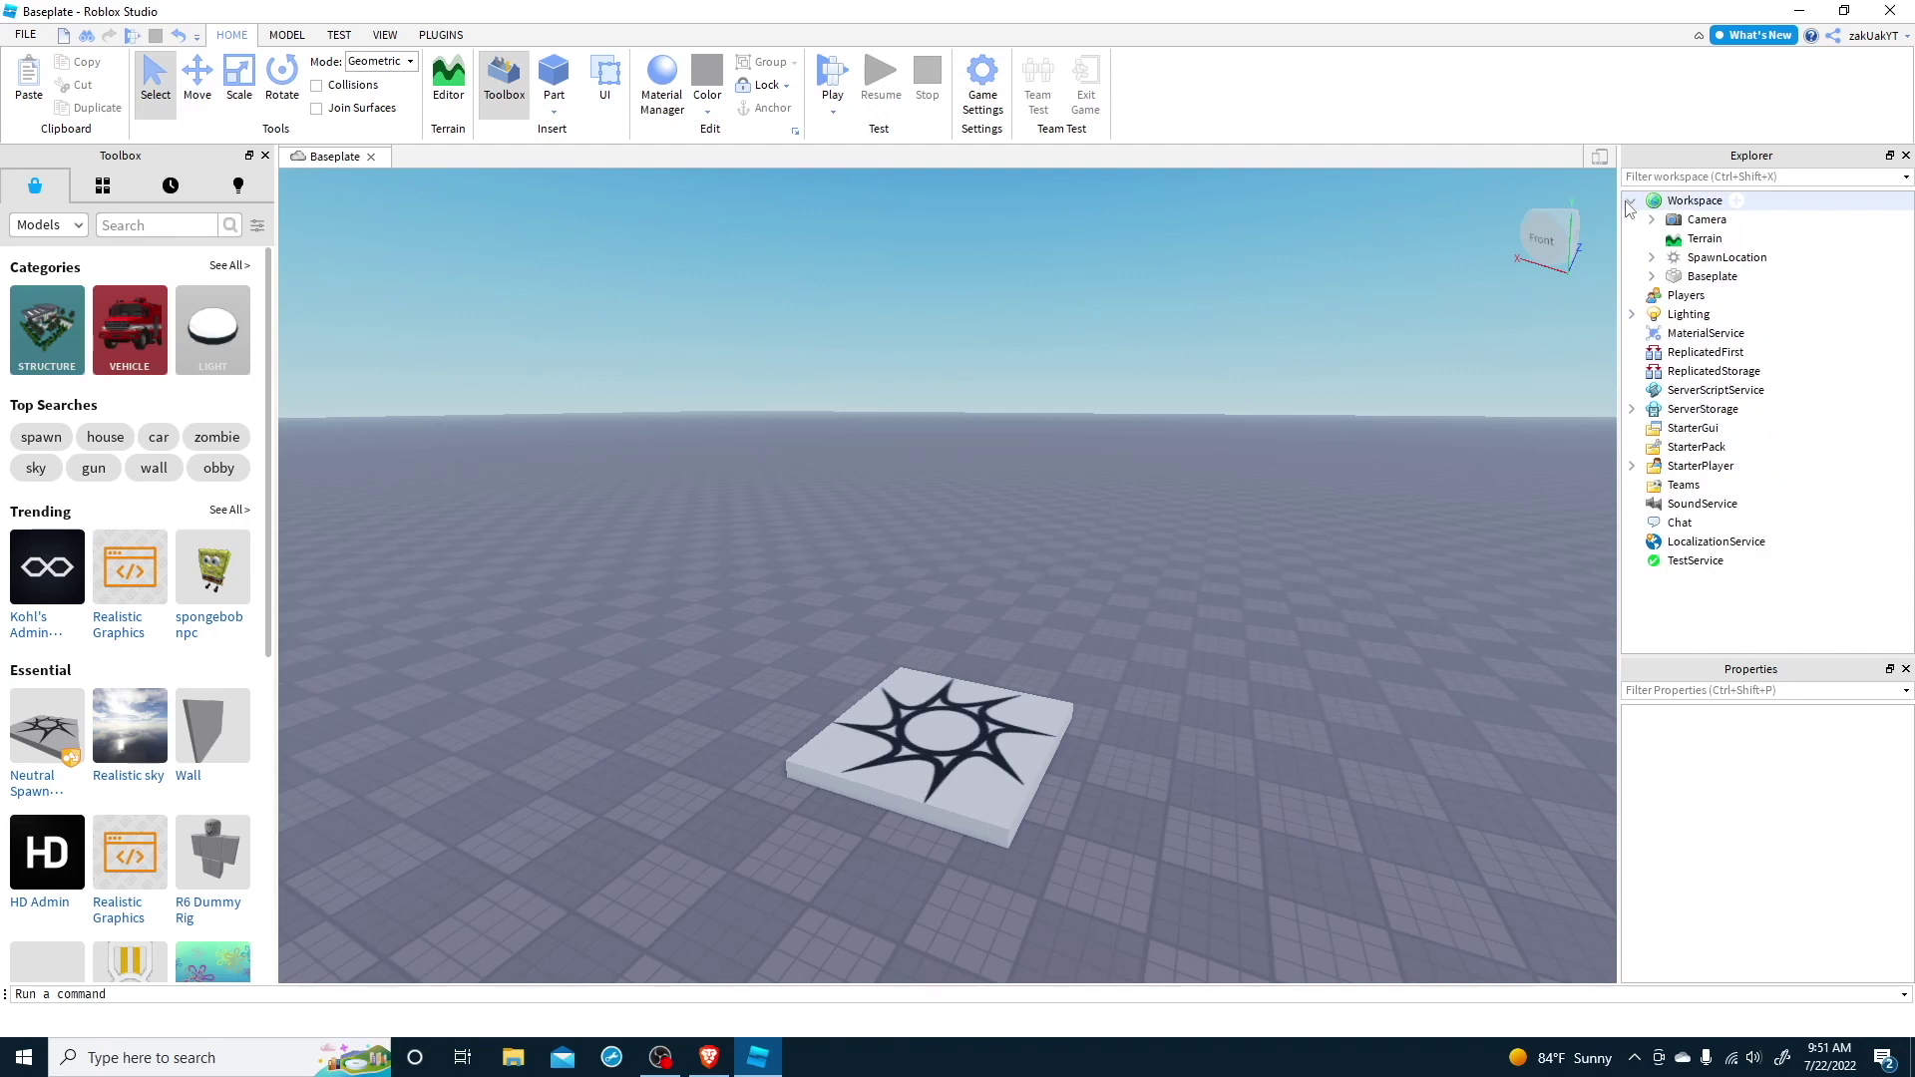
pyautogui.click(1705, 276)
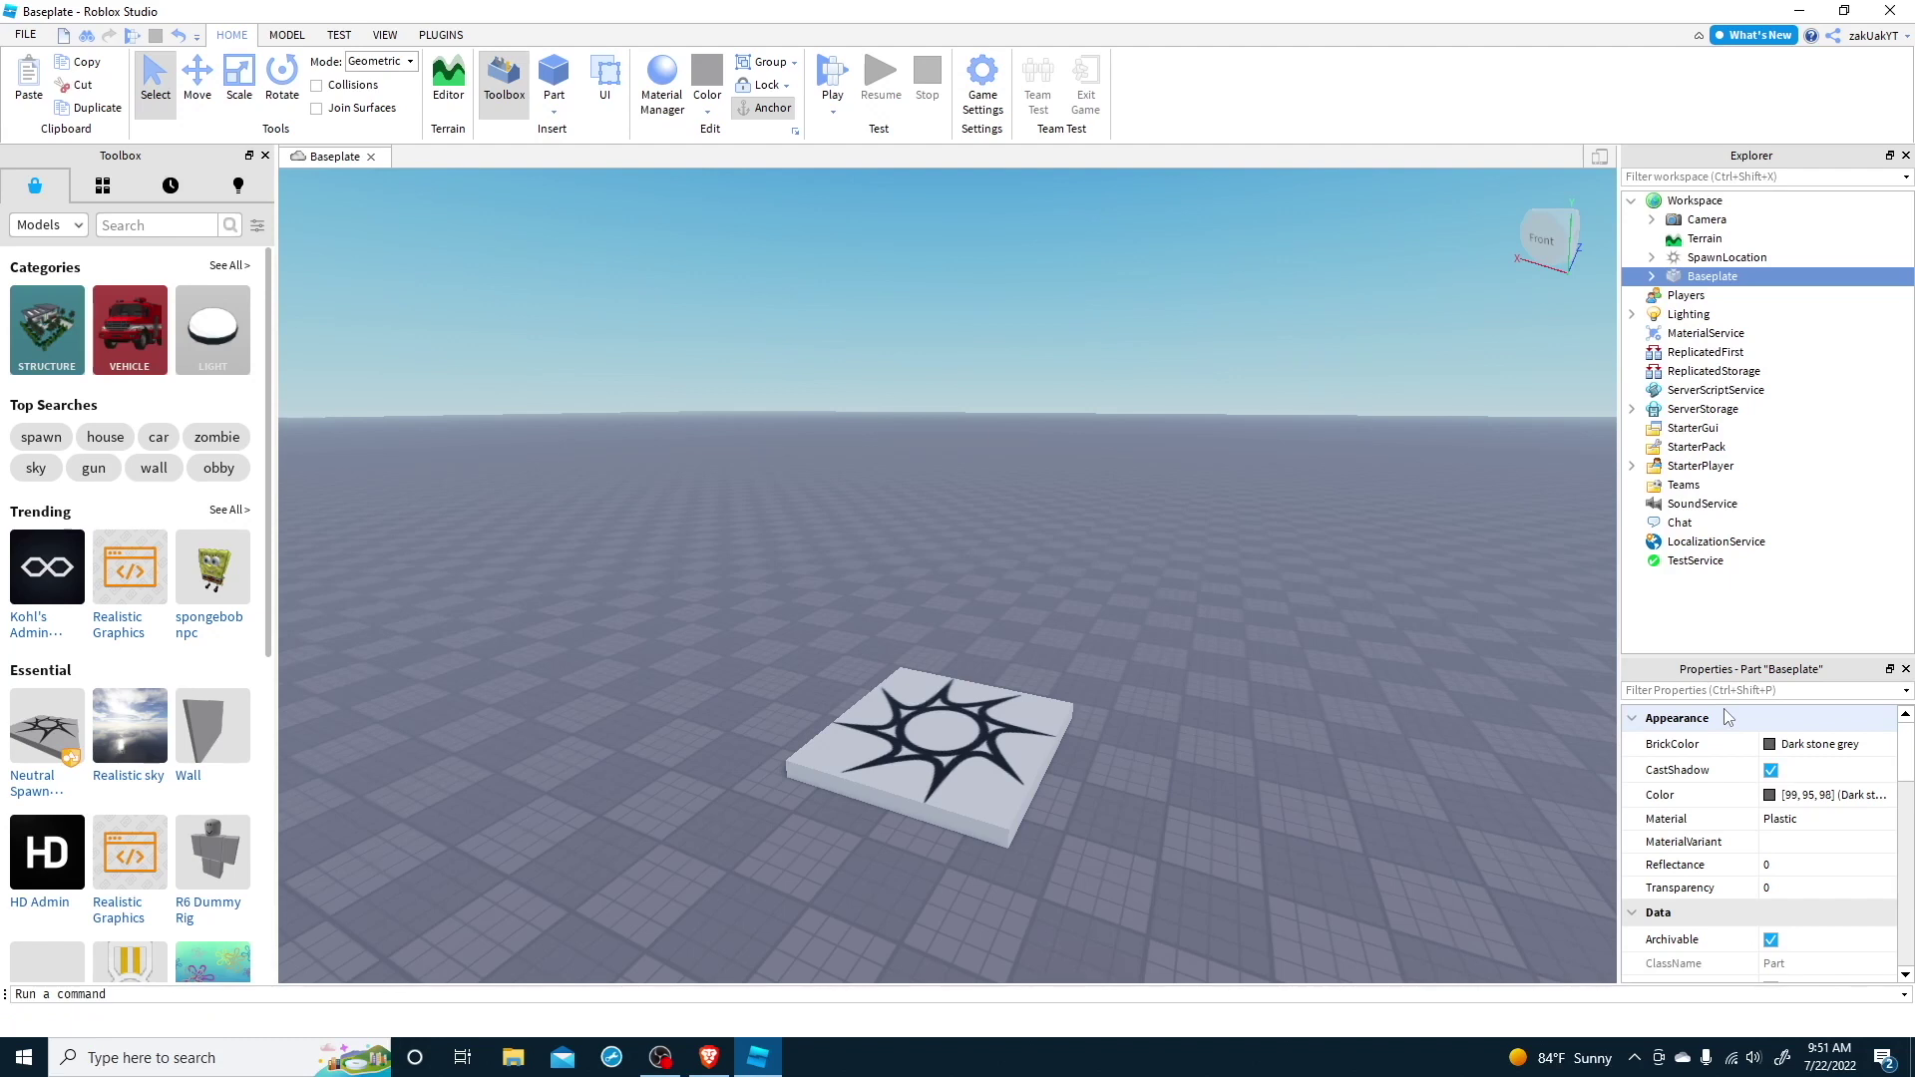
pyautogui.click(1774, 750)
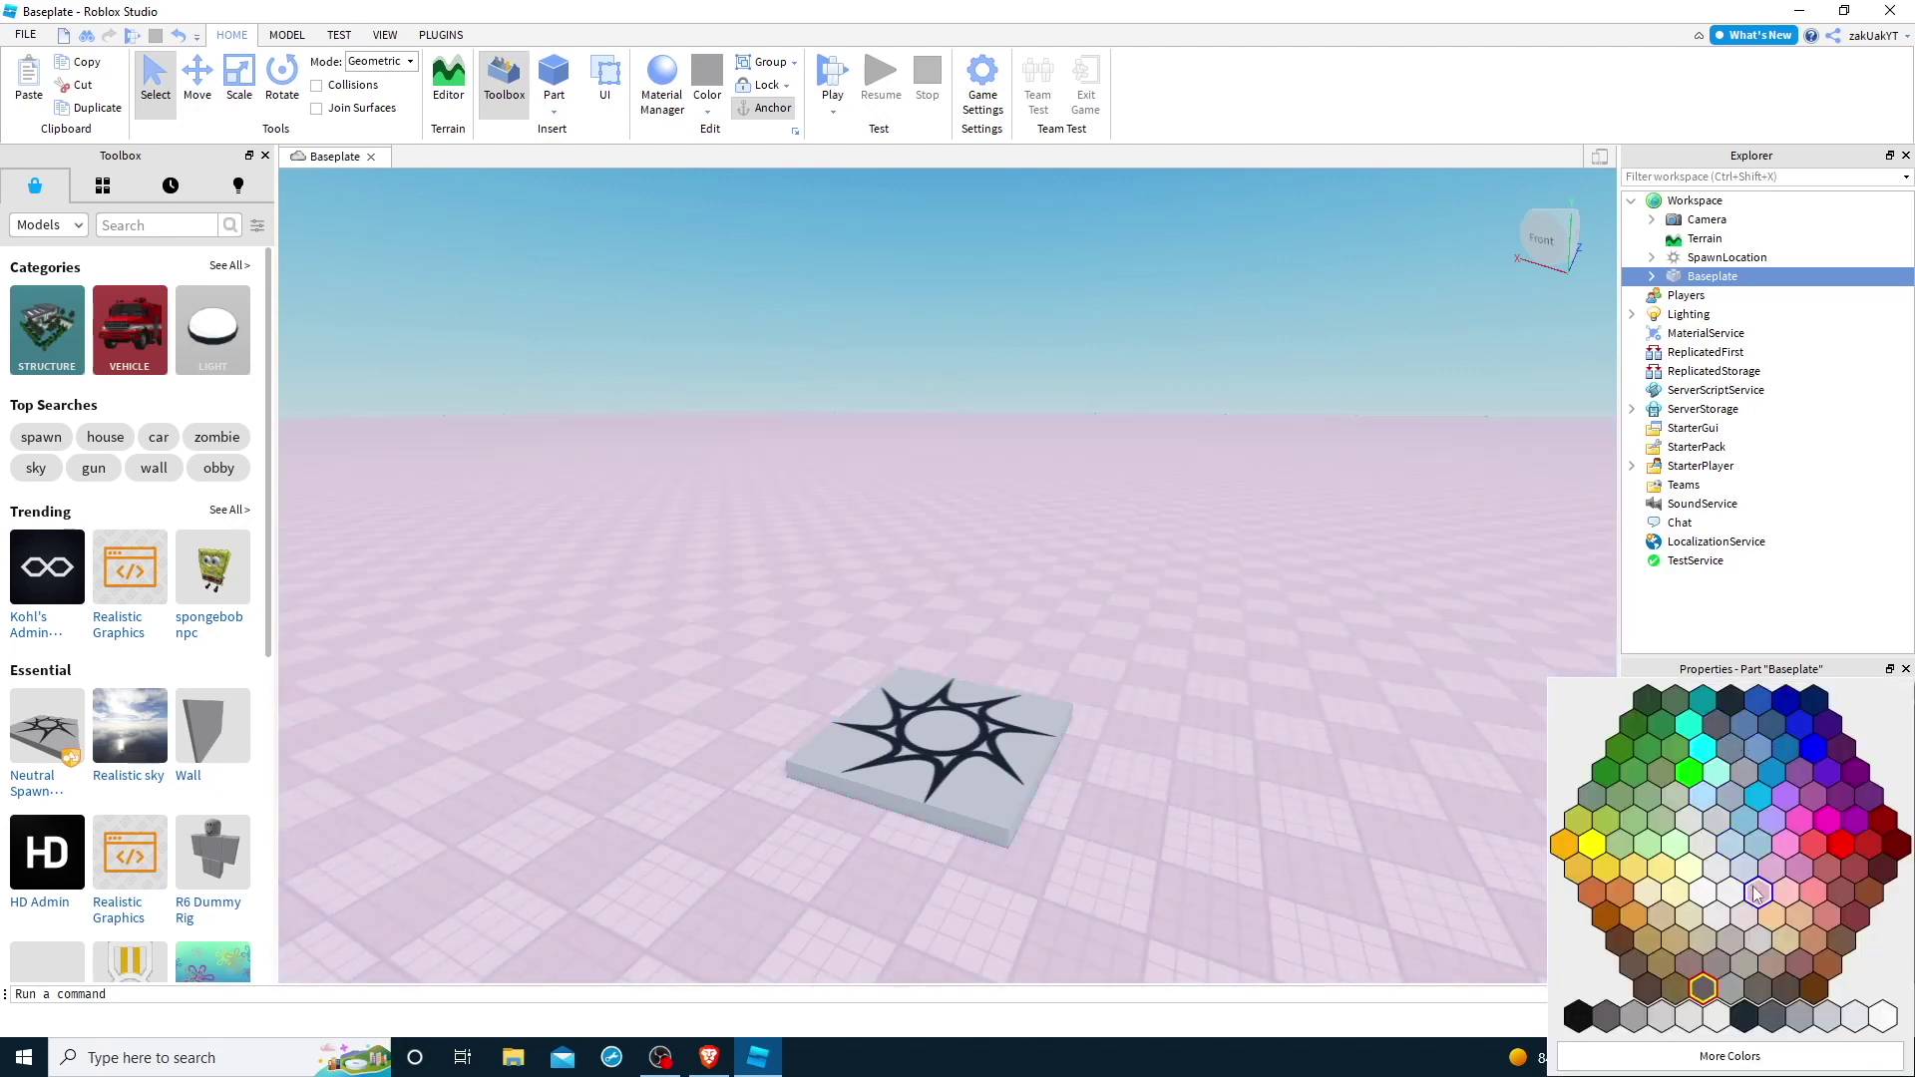
pyautogui.click(1755, 887)
# - Try out the material choices for the Baseplate and leave its material as Plastic
pyautogui.click(1773, 818)
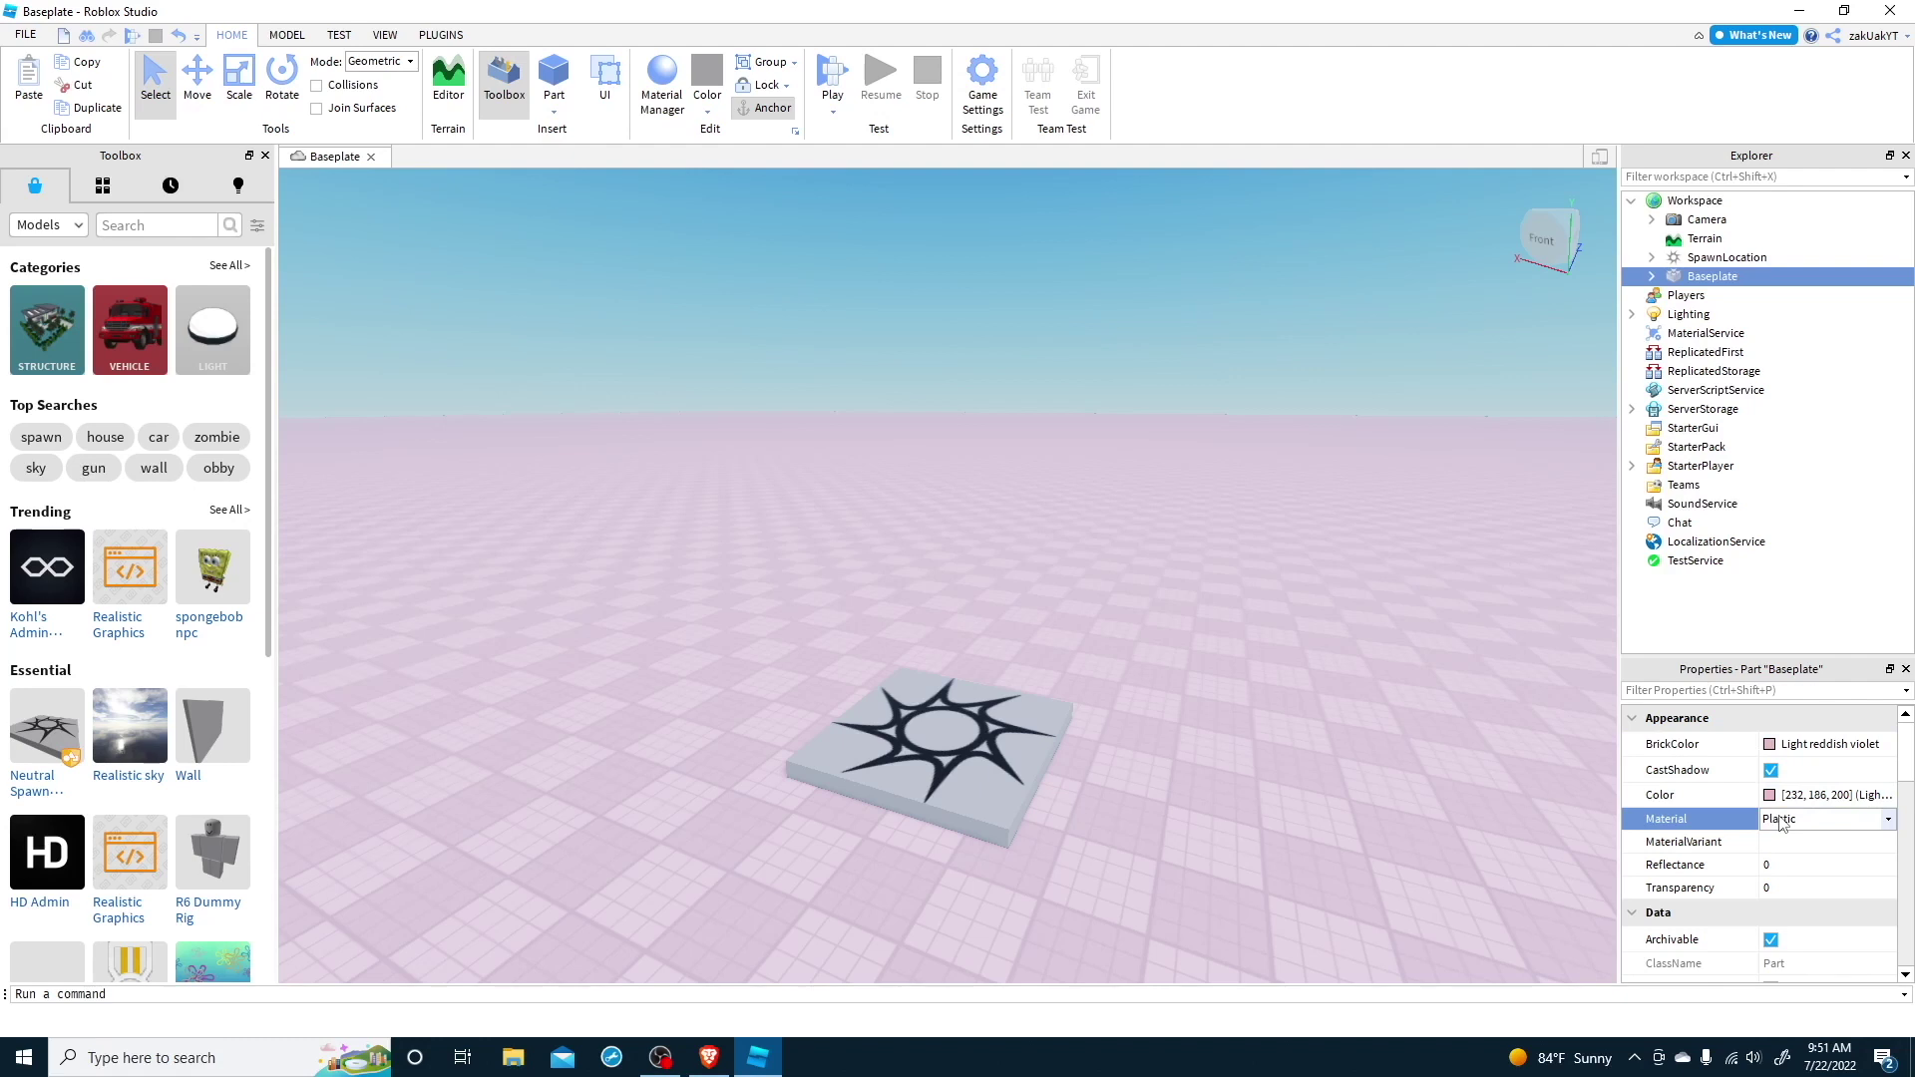
pyautogui.click(1779, 820)
pyautogui.click(1785, 843)
pyautogui.click(1787, 819)
pyautogui.click(1785, 957)
# - Set the Baseplate's BrickColor to Dark stone grey
pyautogui.click(1695, 744)
pyautogui.click(1795, 744)
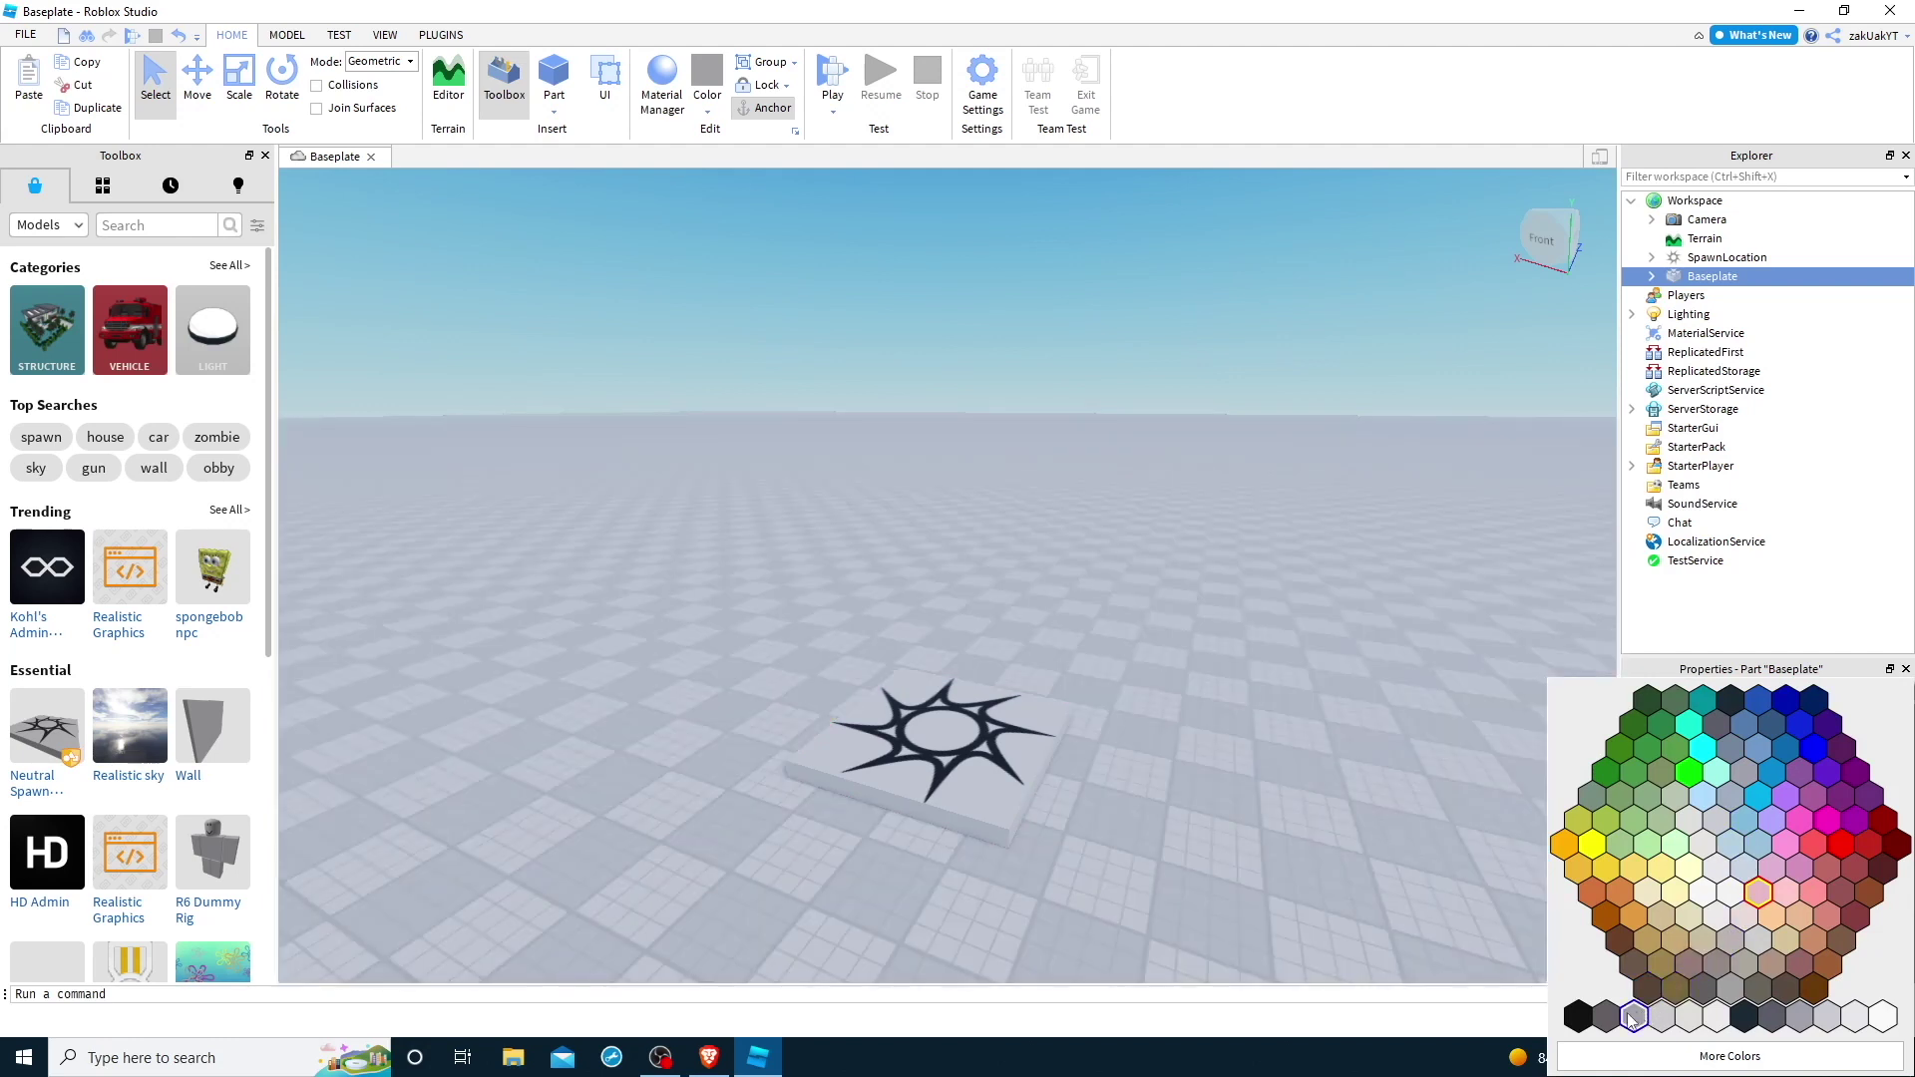
pyautogui.click(1605, 1015)
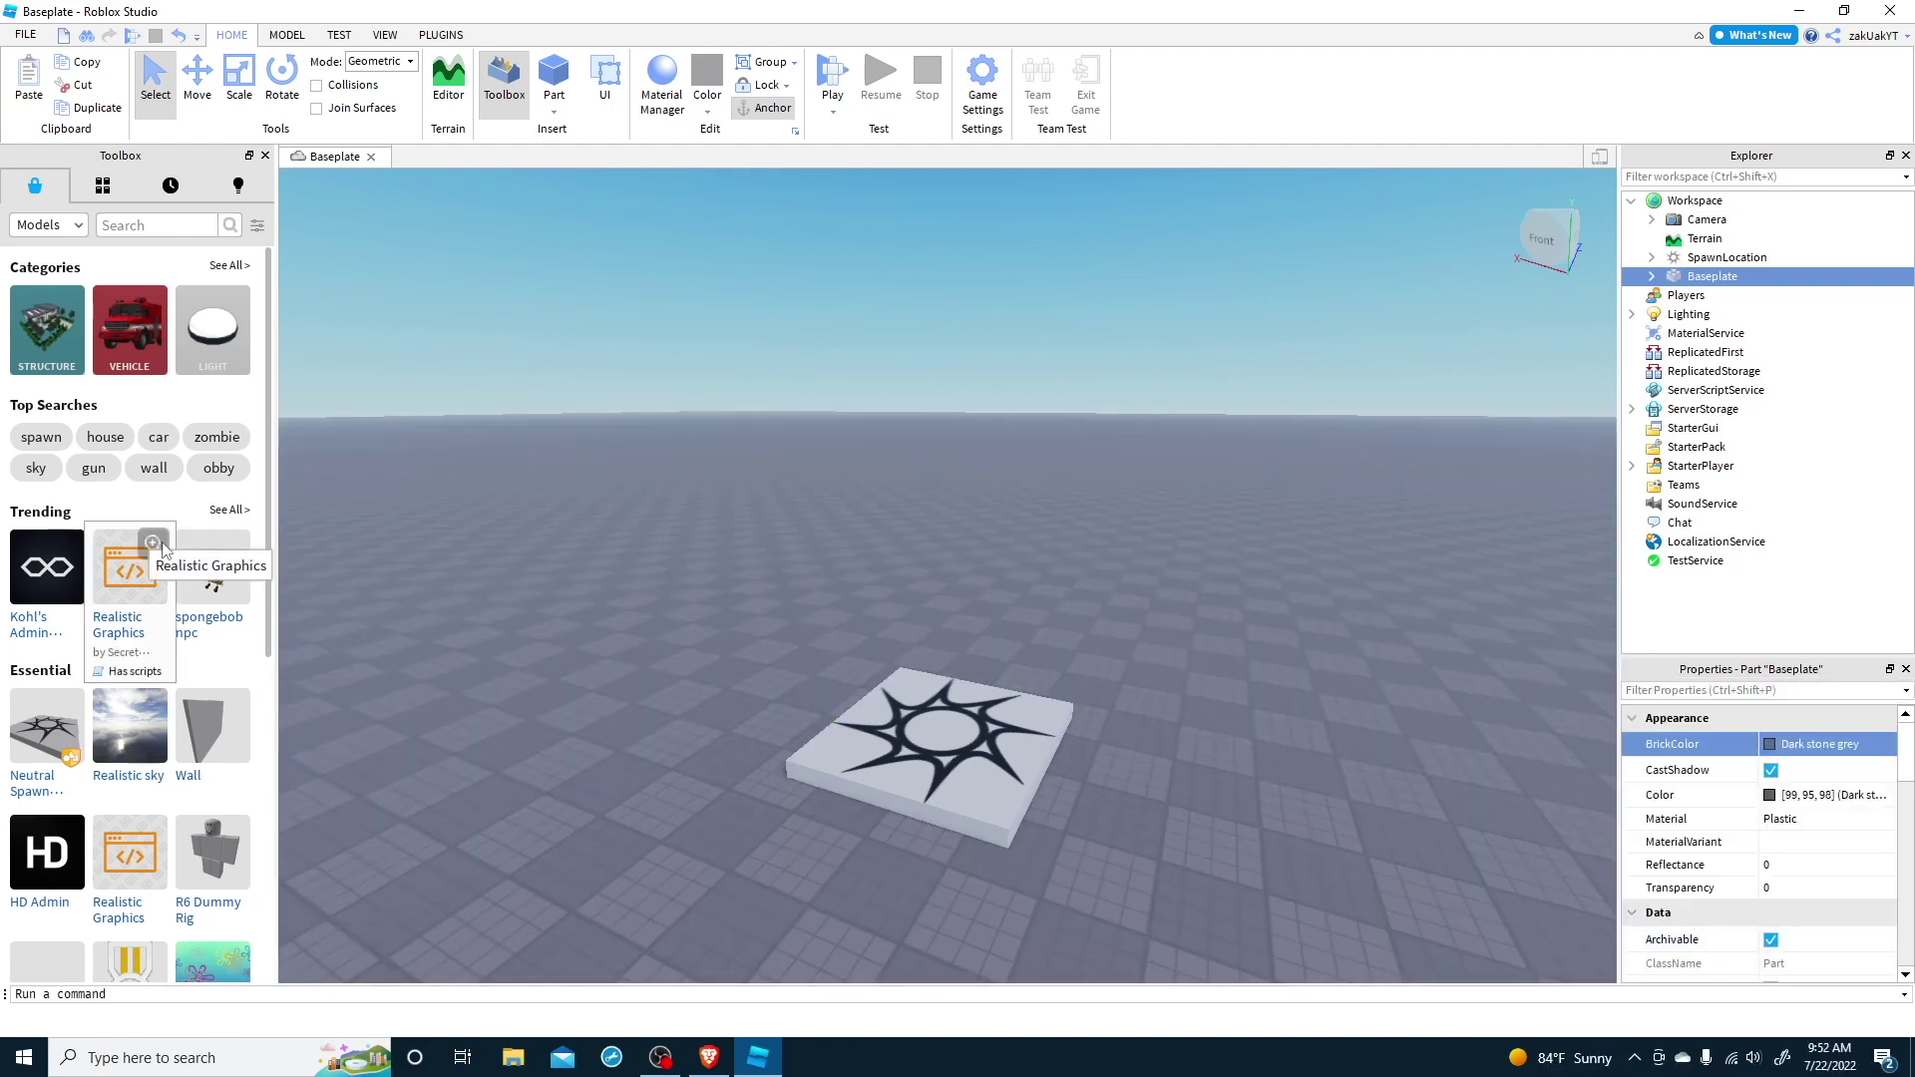
# - Place a neutral spawn location, a Wall and an R6 Dummy Rig from the Toolbox around the existing spawn location
pyautogui.moveTo(47, 733); pyautogui.dragTo(594, 774)
pyautogui.moveTo(222, 703); pyautogui.dragTo(932, 666)
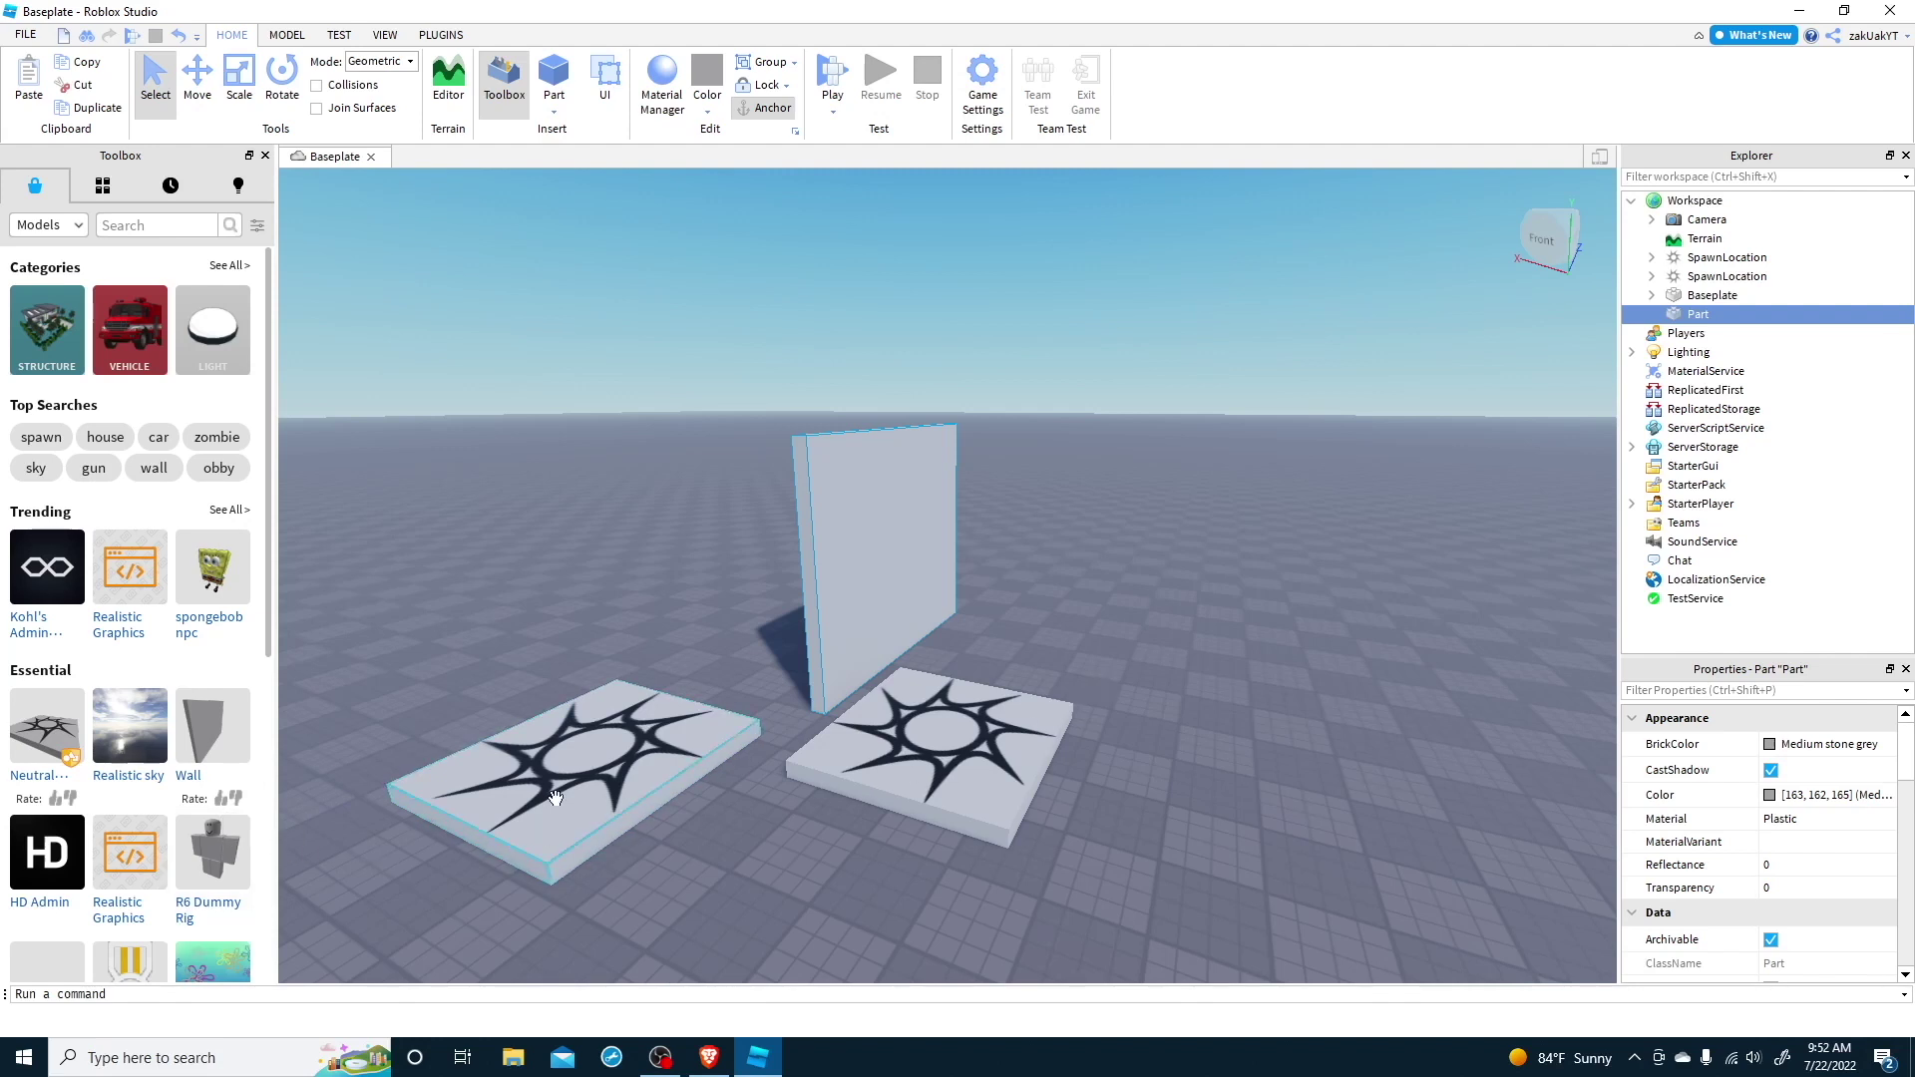
pyautogui.moveTo(231, 830); pyautogui.dragTo(1054, 644)
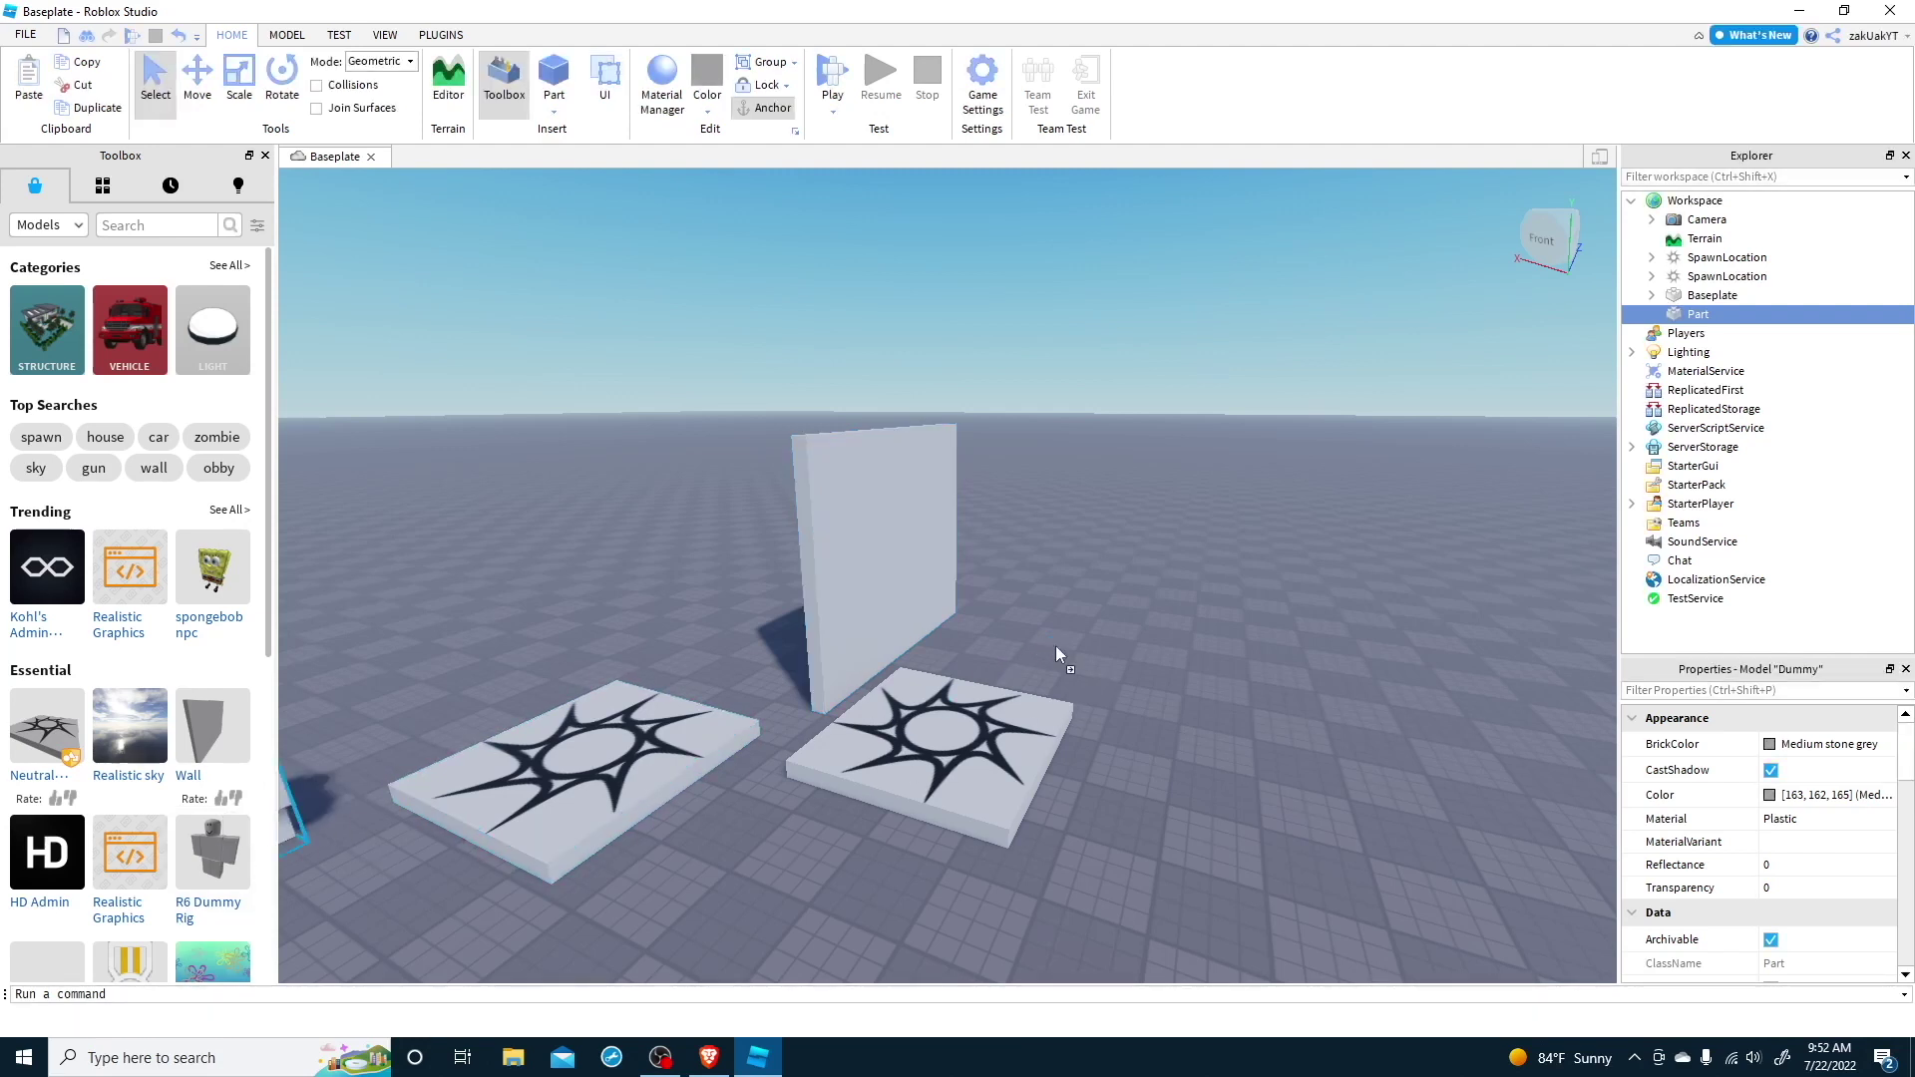
pyautogui.moveTo(907, 742); pyautogui.dragTo(874, 726, button='right')
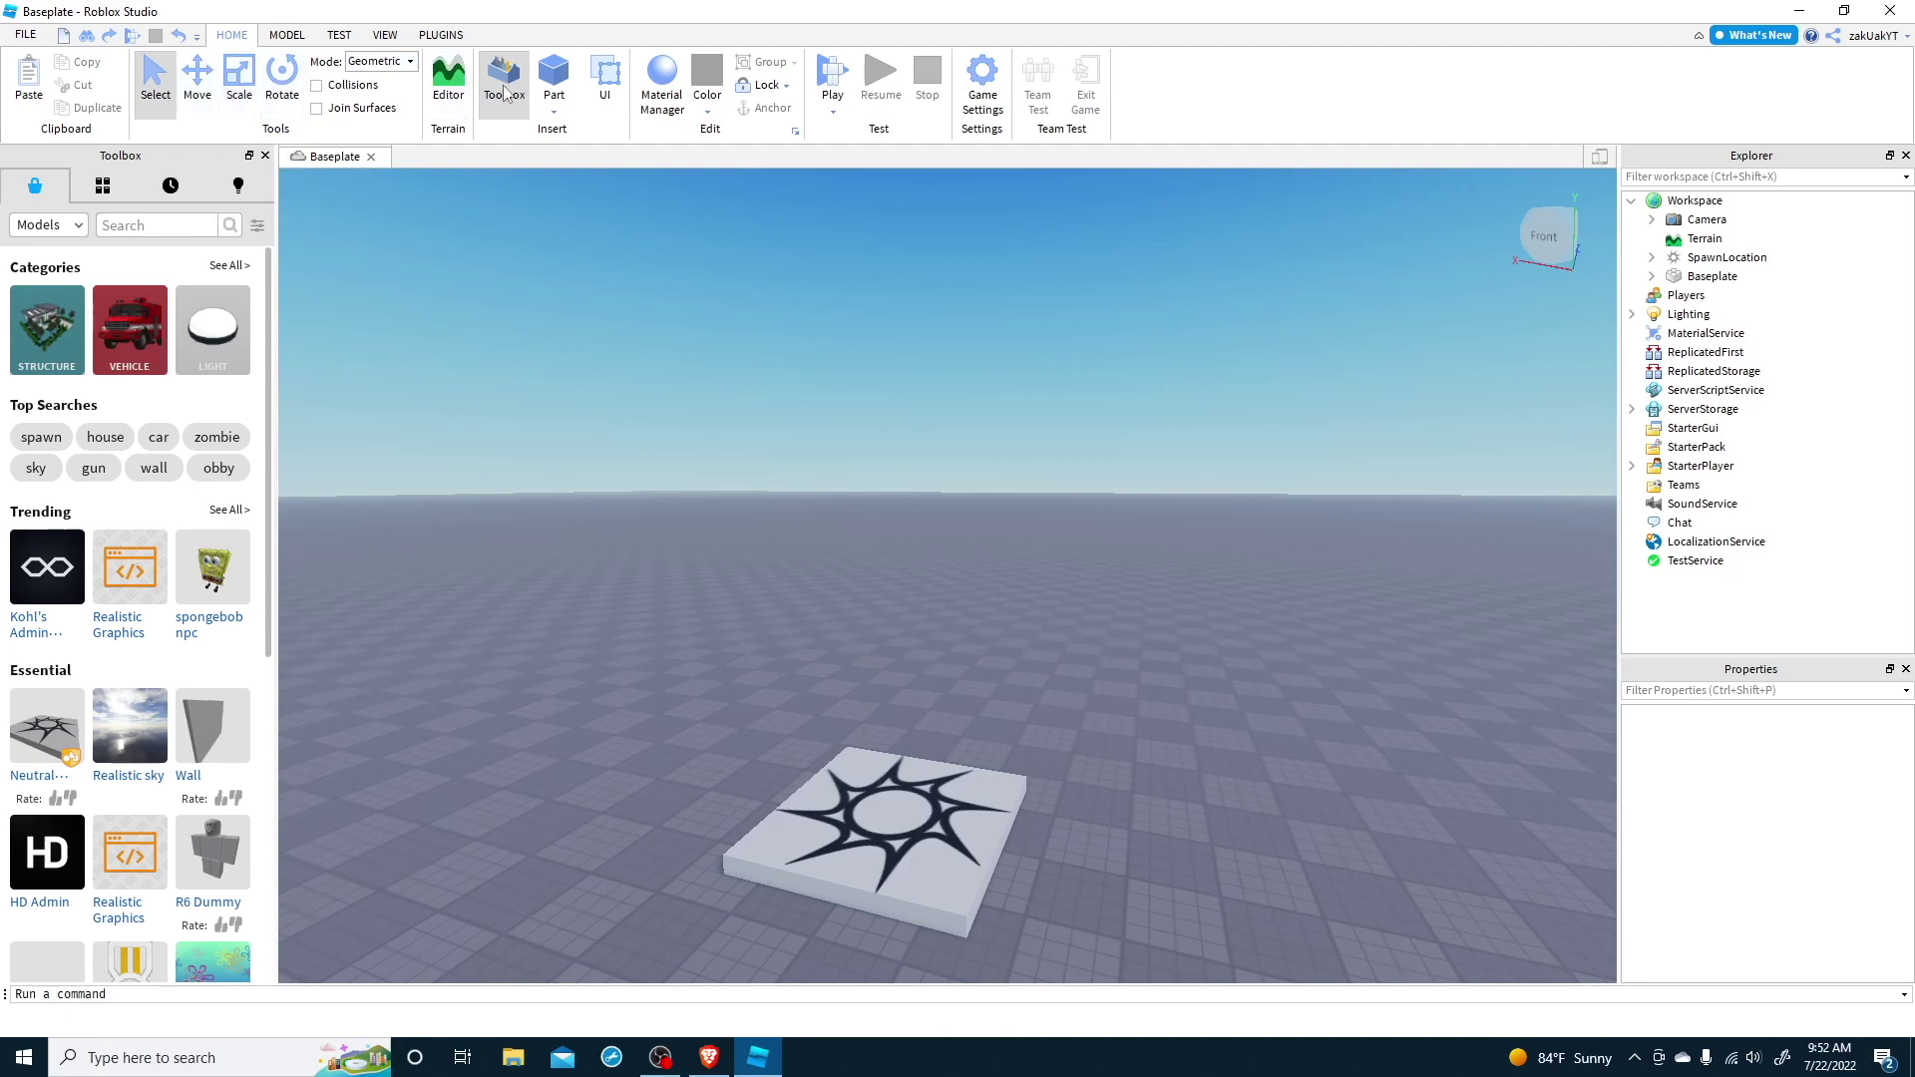
# - Insert a block part beside the spawn location and scale it into a tall, wide pillar
pyautogui.click(290, 38)
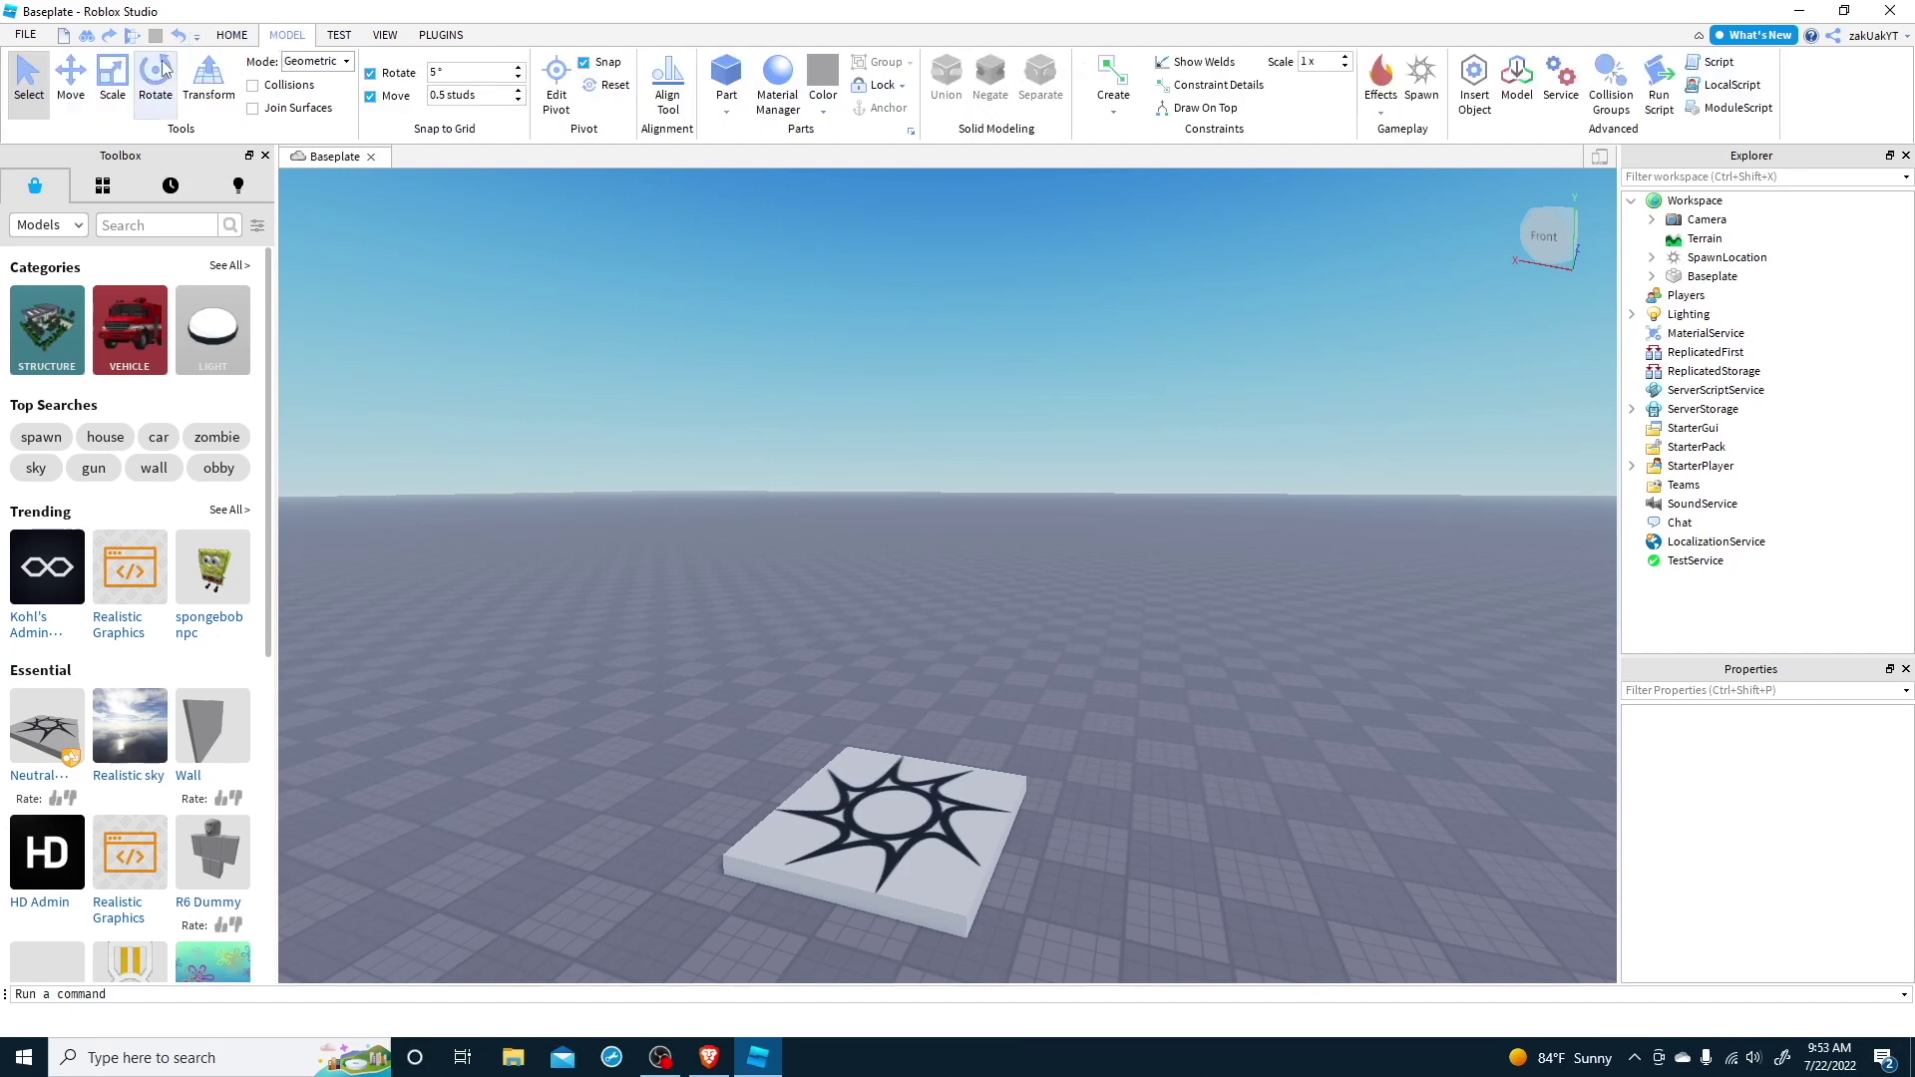
pyautogui.click(730, 88)
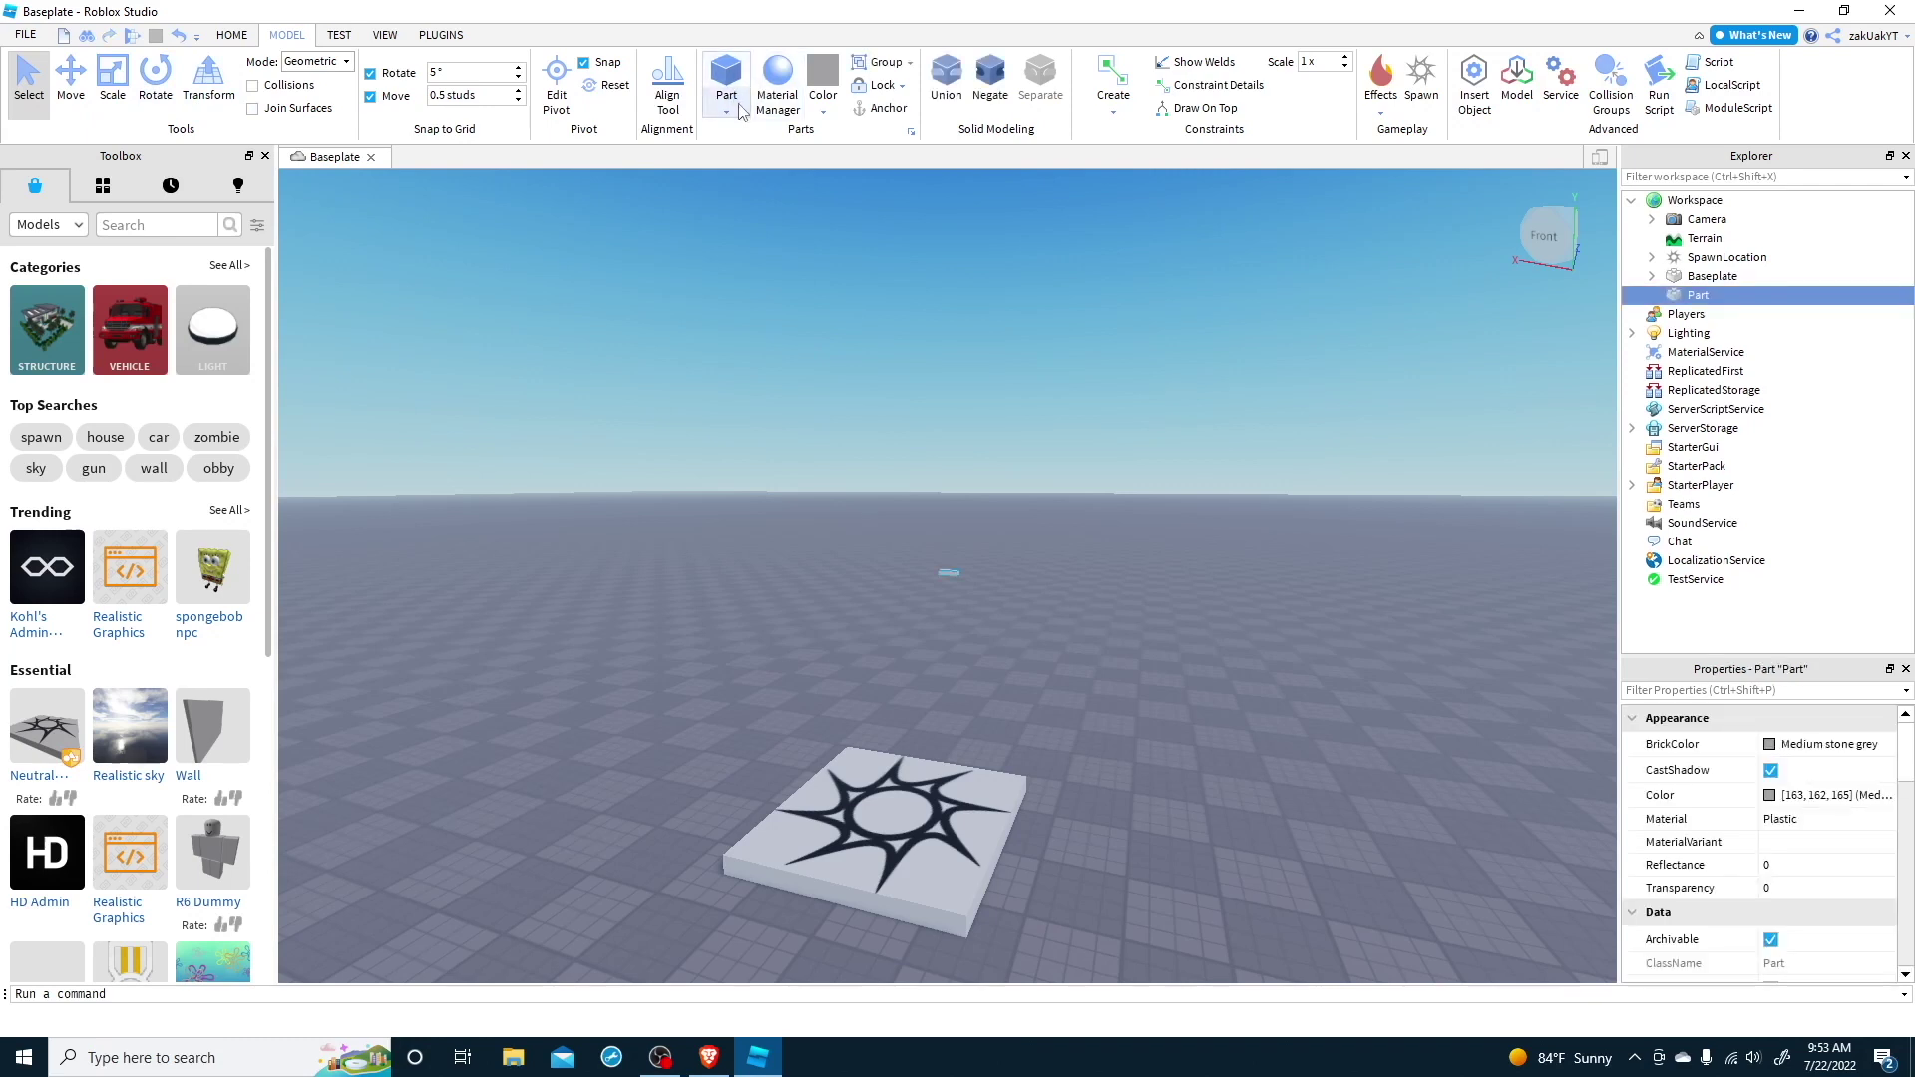
pyautogui.moveTo(948, 571); pyautogui.dragTo(686, 834)
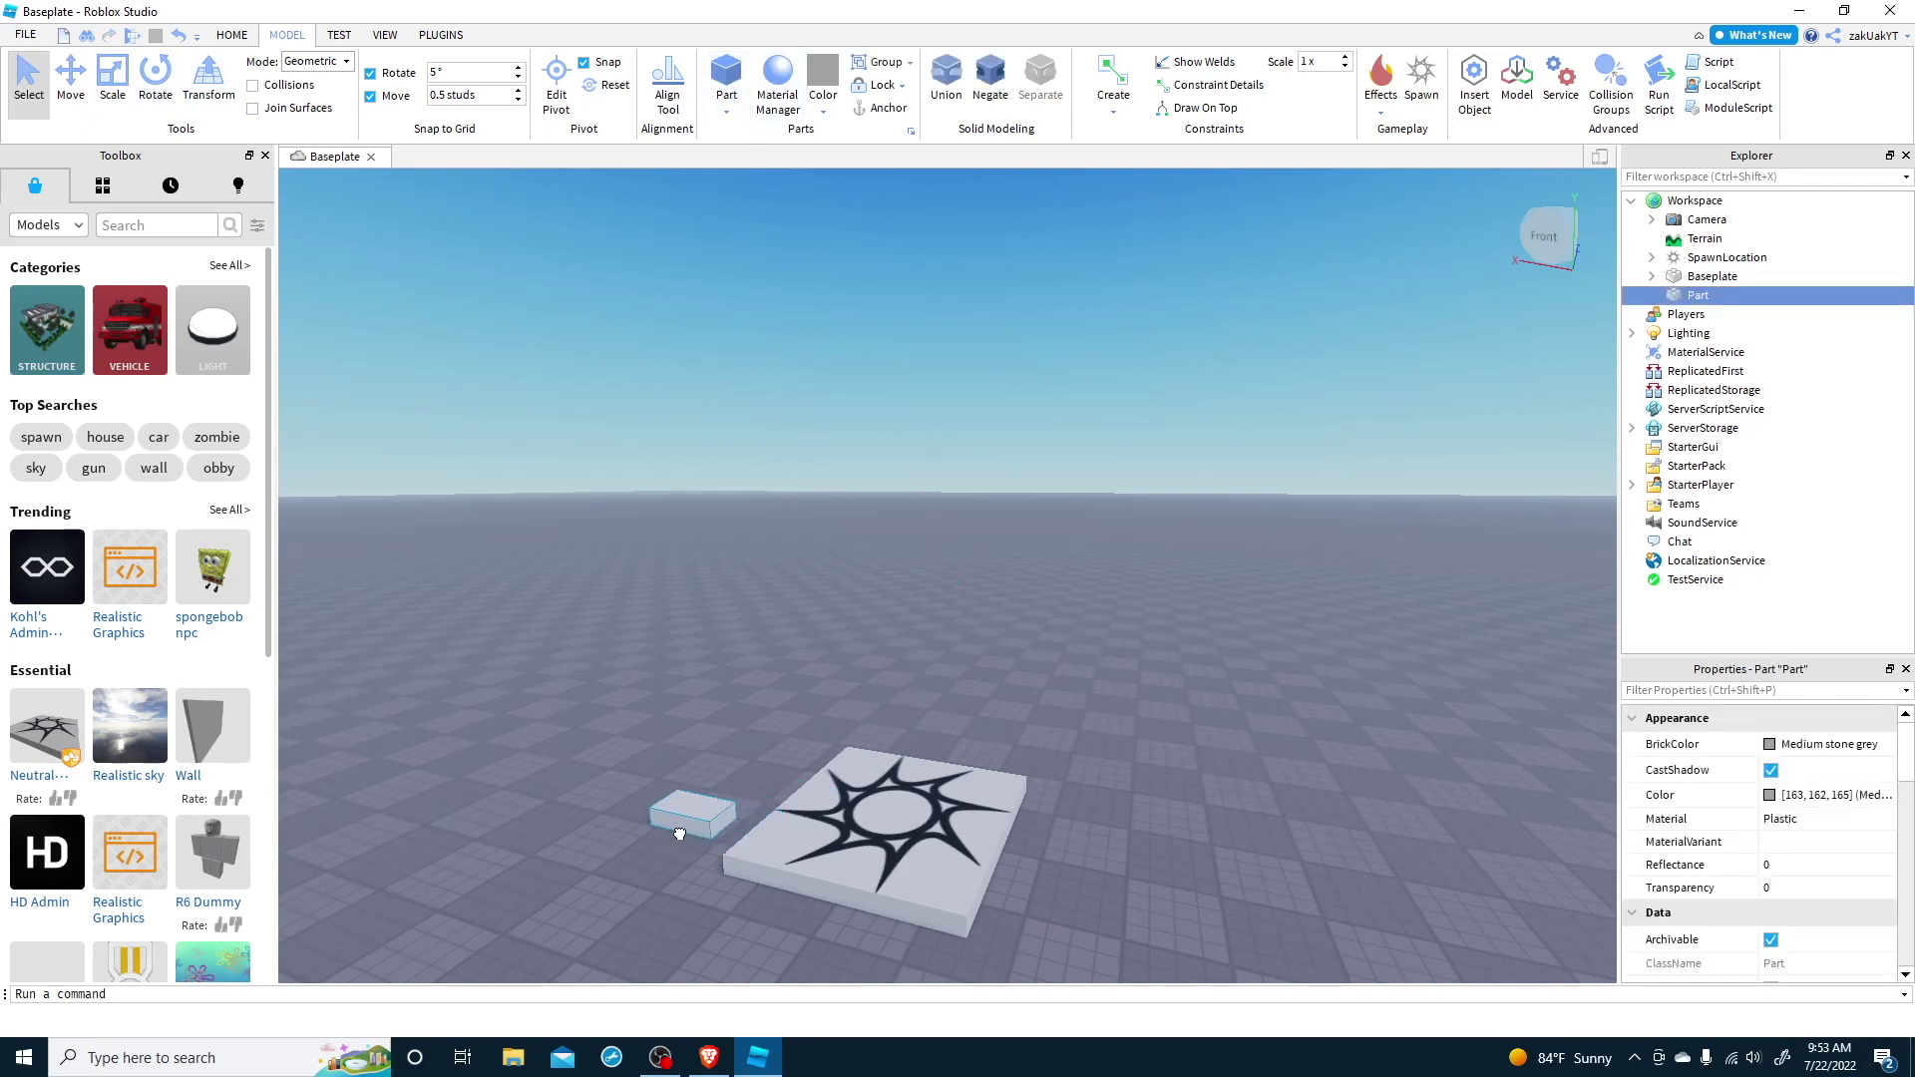
pyautogui.click(112, 80)
pyautogui.moveTo(673, 749); pyautogui.dragTo(642, 349)
pyautogui.moveTo(607, 639); pyautogui.dragTo(514, 666)
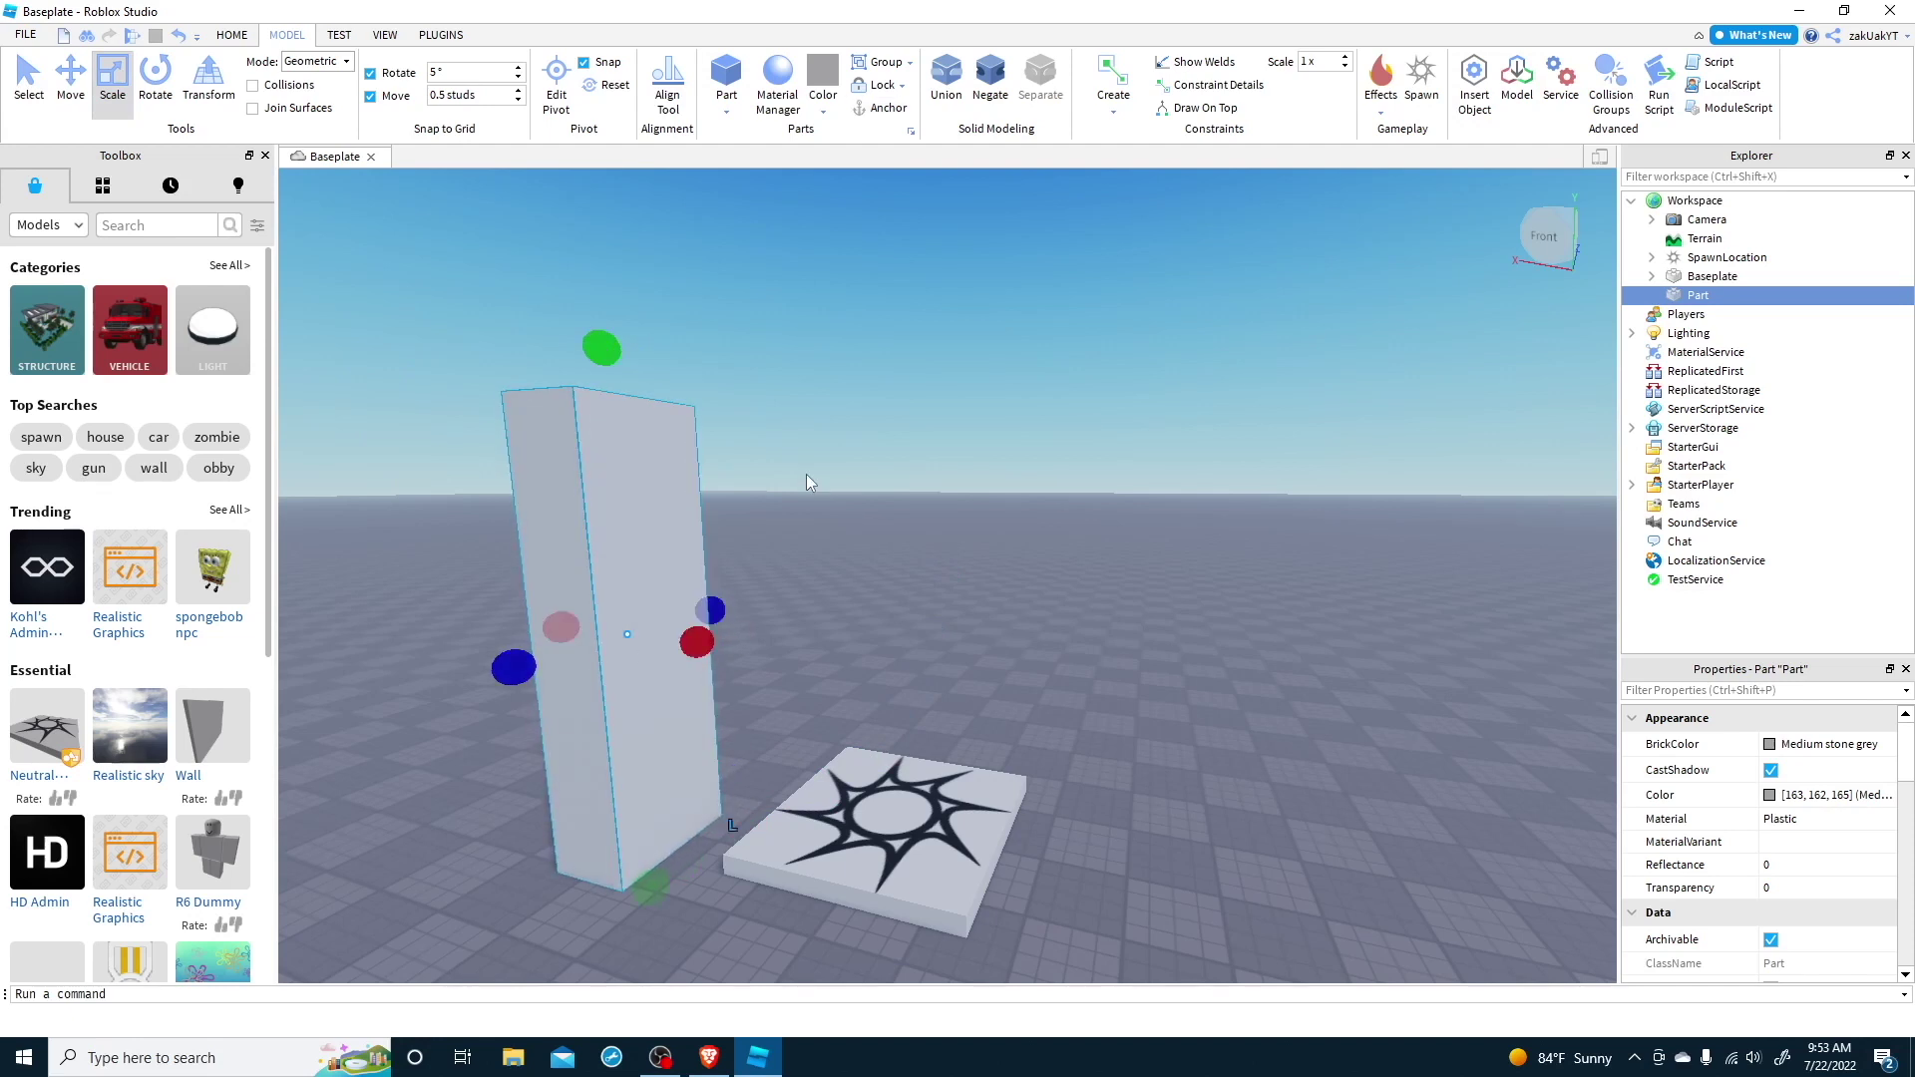
# - Insert a second block part at the pillar and scale it into a horizontal beam crossing through it
pyautogui.click(726, 78)
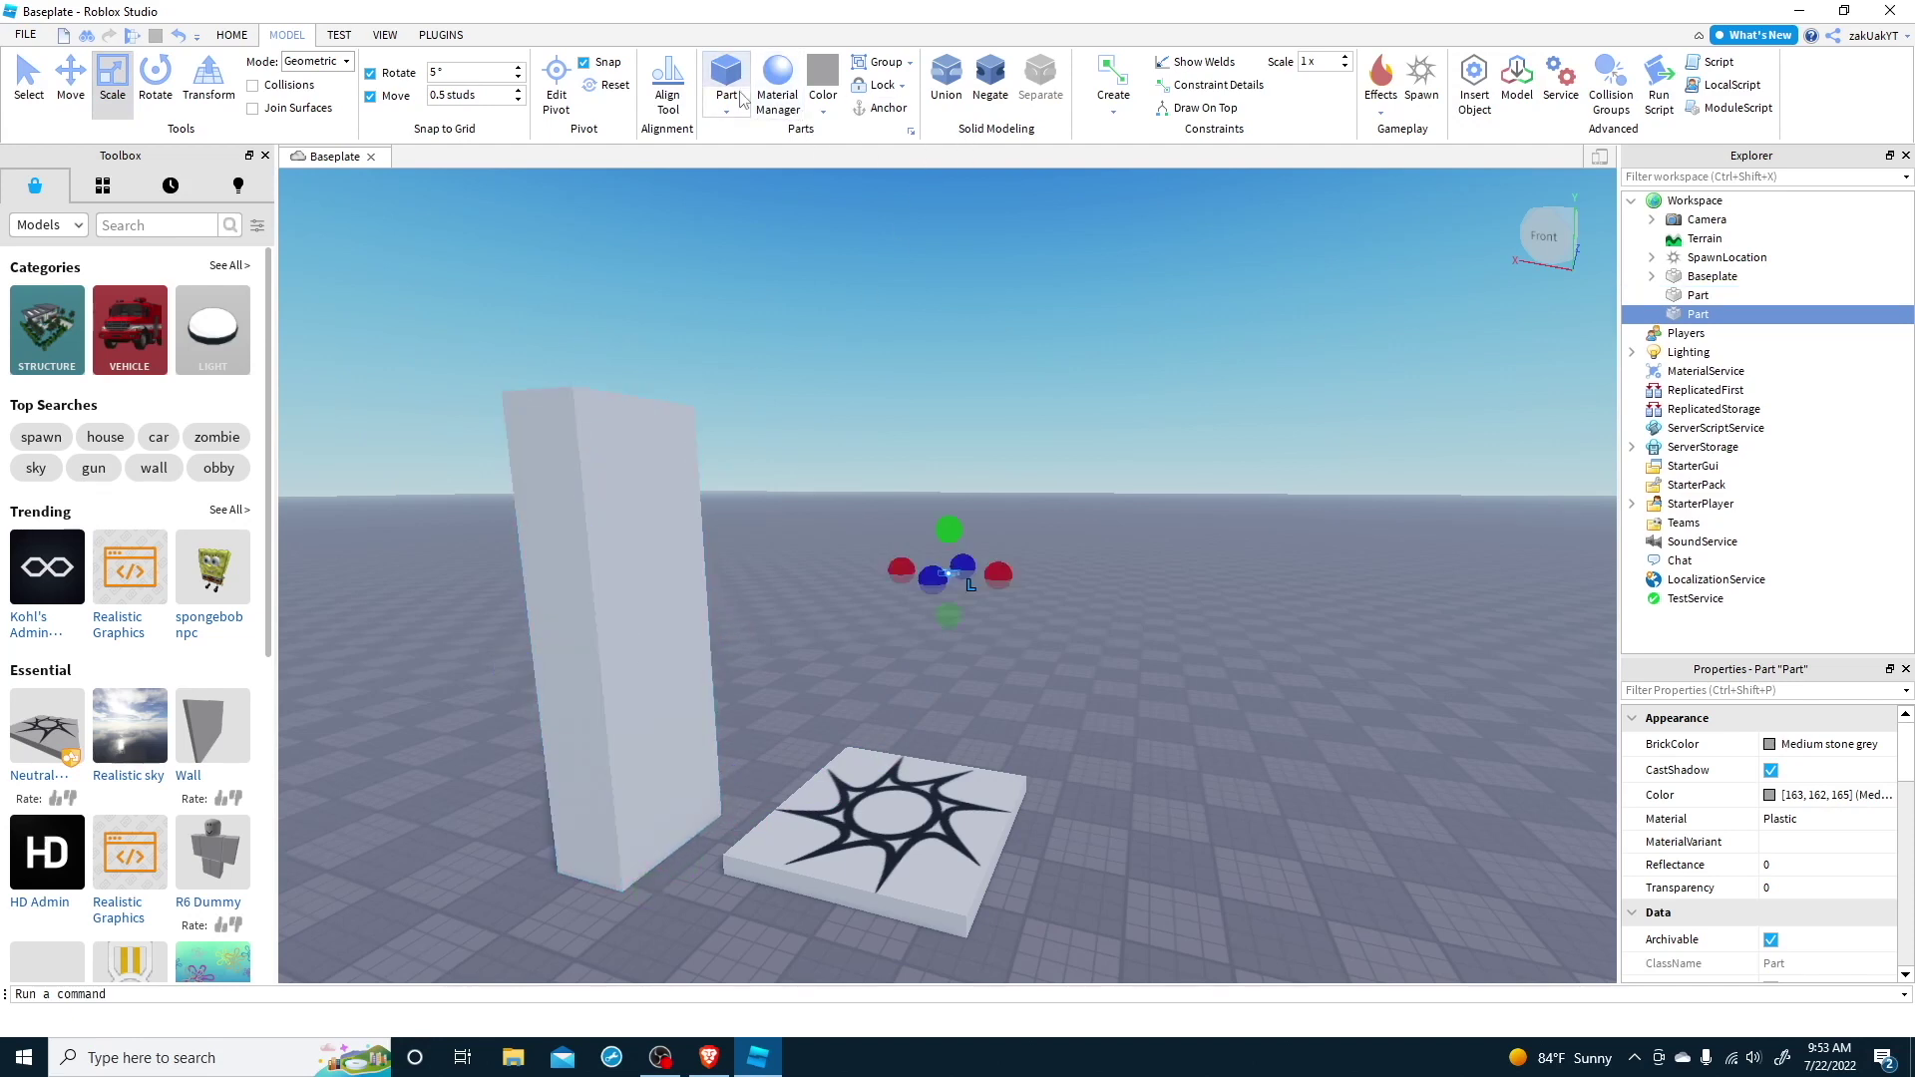
pyautogui.moveTo(946, 595); pyautogui.dragTo(598, 733)
pyautogui.moveTo(811, 636); pyautogui.dragTo(788, 776)
pyautogui.moveTo(844, 659); pyautogui.dragTo(855, 491)
pyautogui.moveTo(911, 624); pyautogui.dragTo(885, 620)
pyautogui.moveTo(844, 736); pyautogui.dragTo(837, 650)
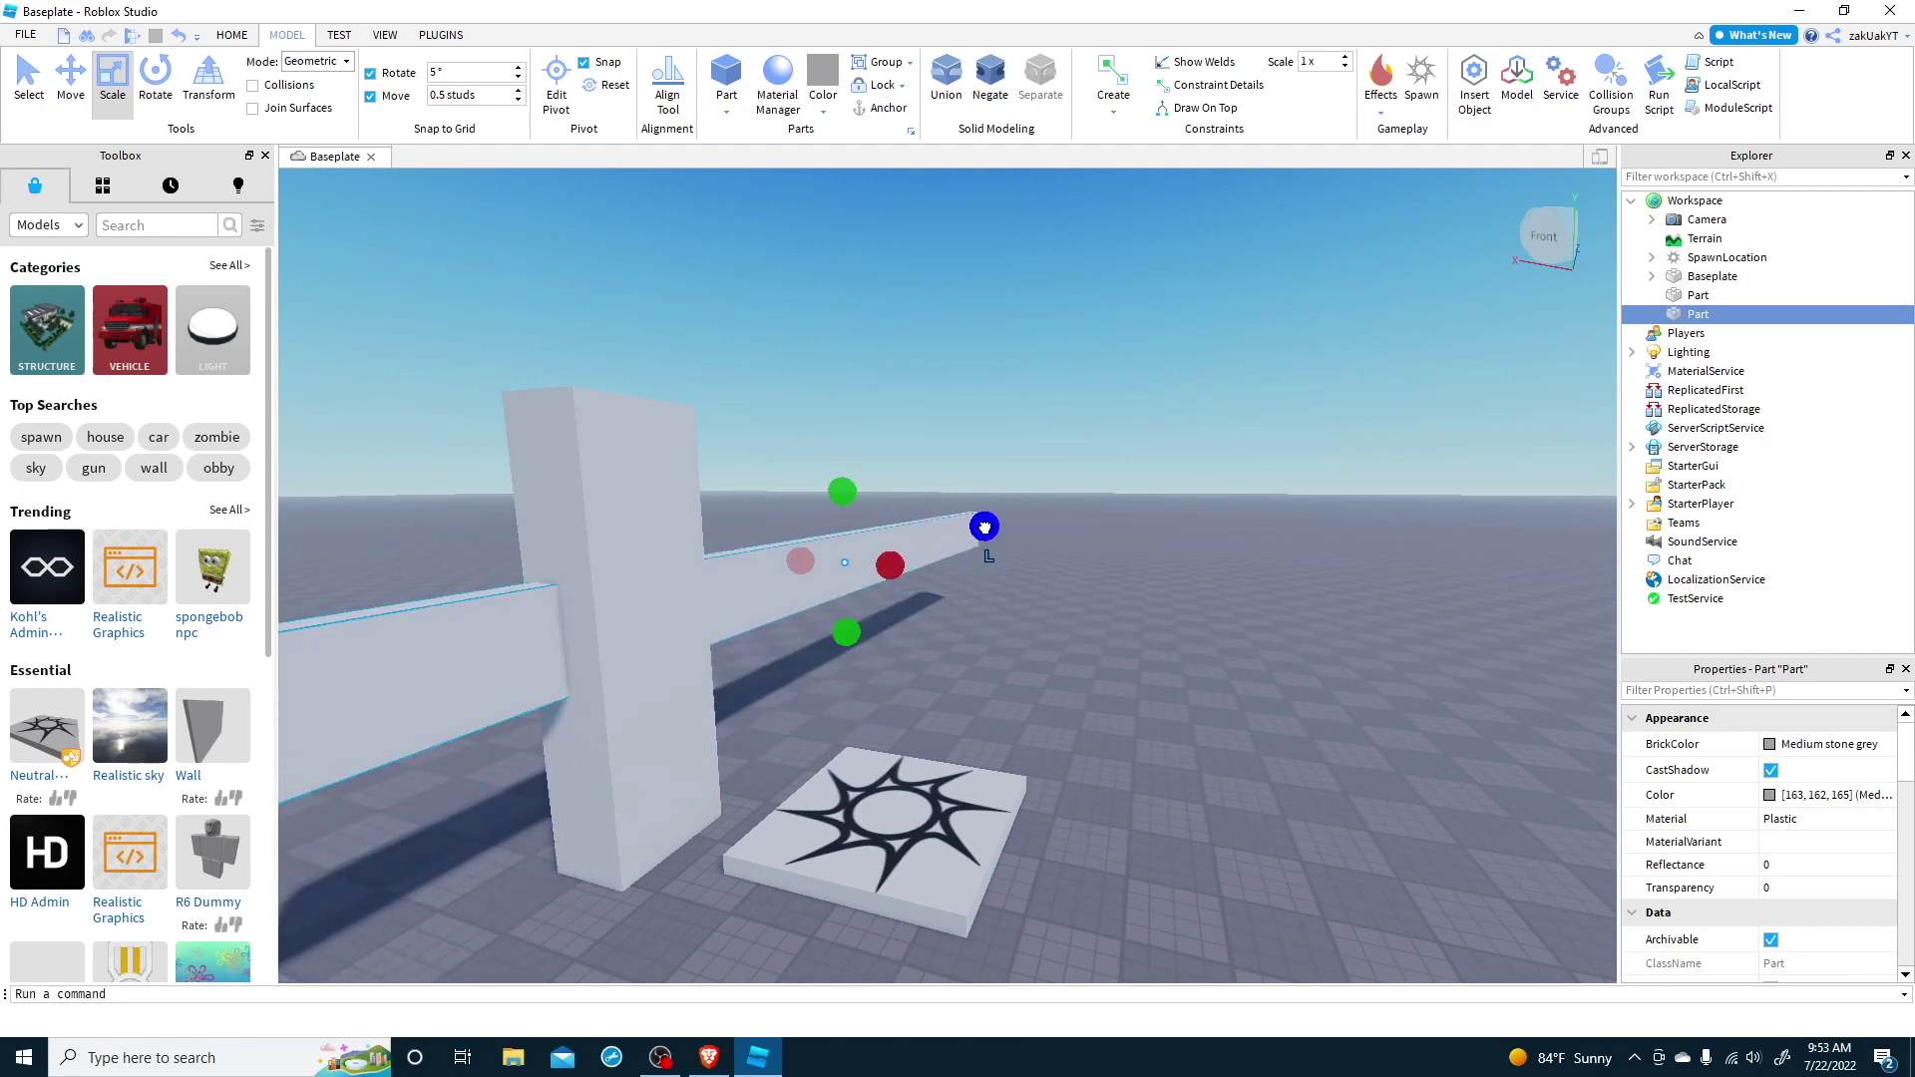
pyautogui.moveTo(985, 530); pyautogui.dragTo(882, 566)
pyautogui.moveTo(877, 697); pyautogui.dragTo(877, 697, button='right')
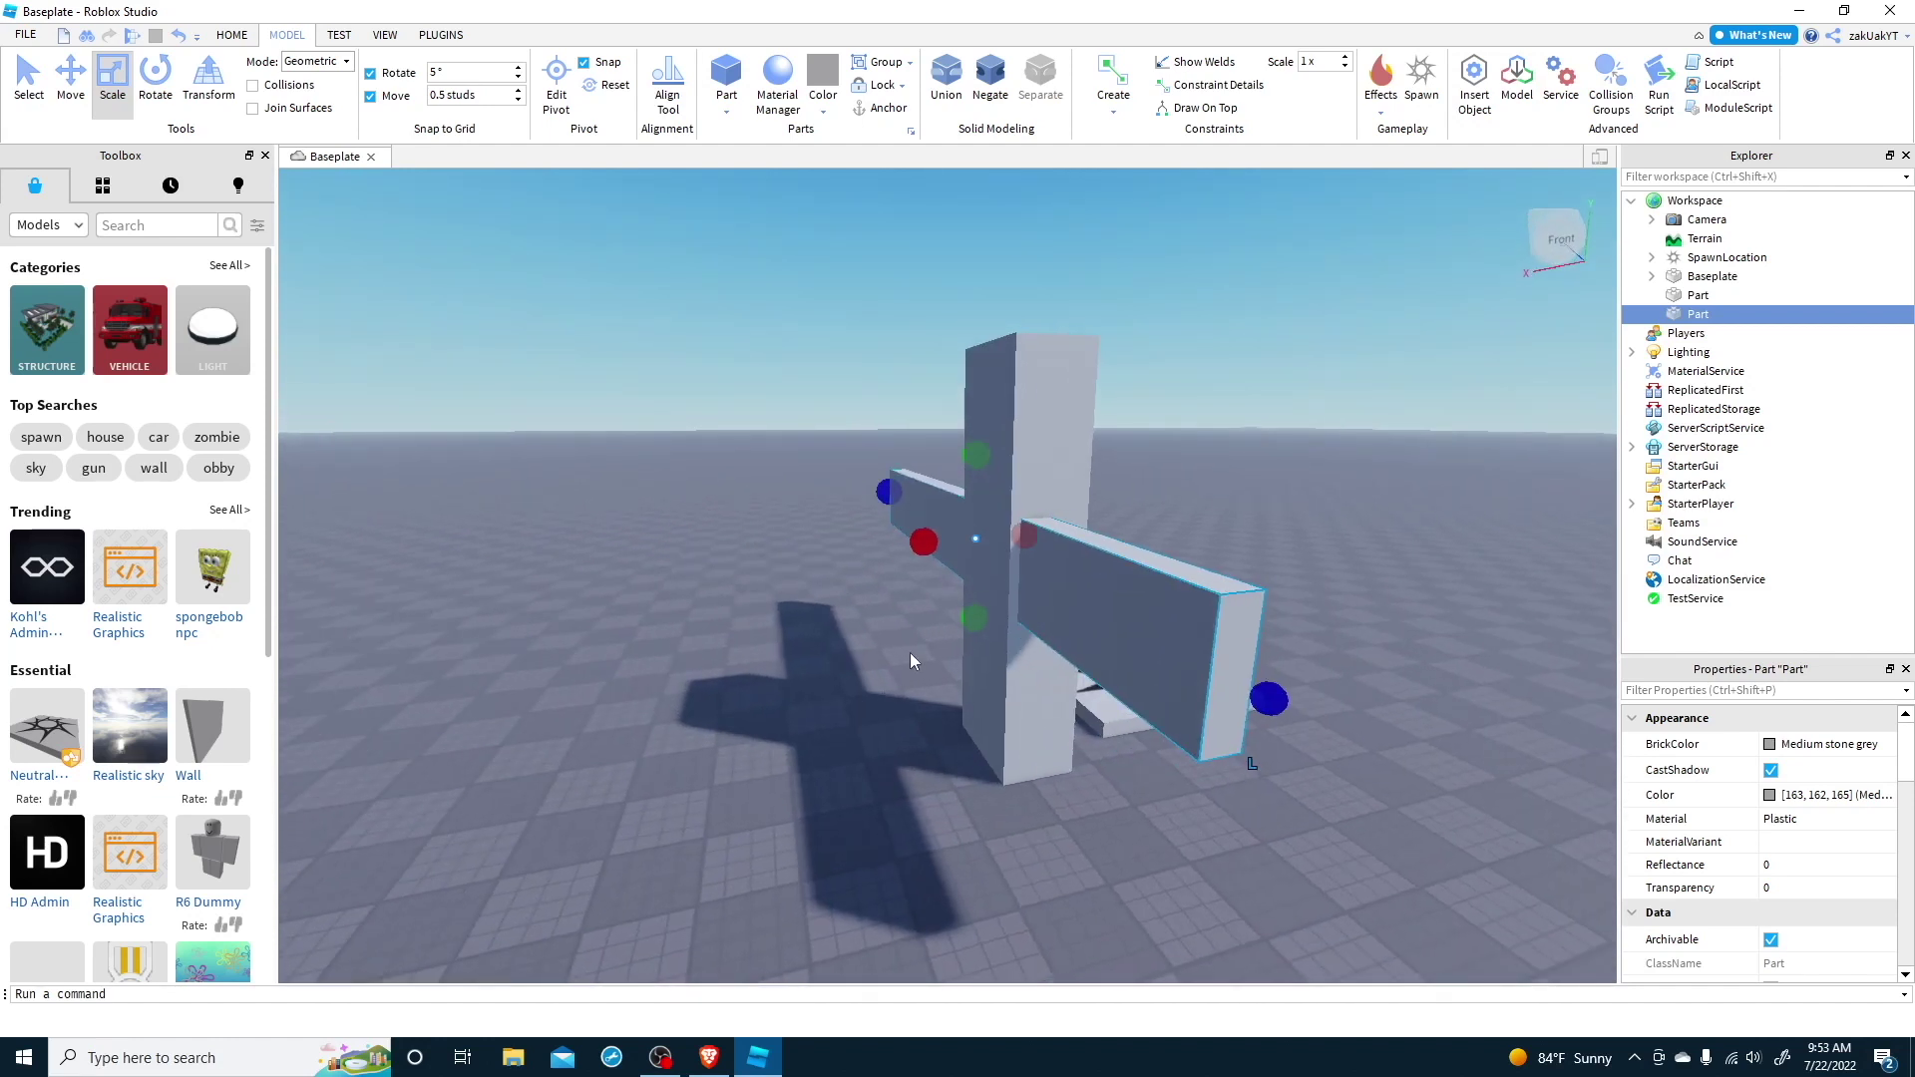
pyautogui.moveTo(961, 564); pyautogui.dragTo(961, 564, button='right')
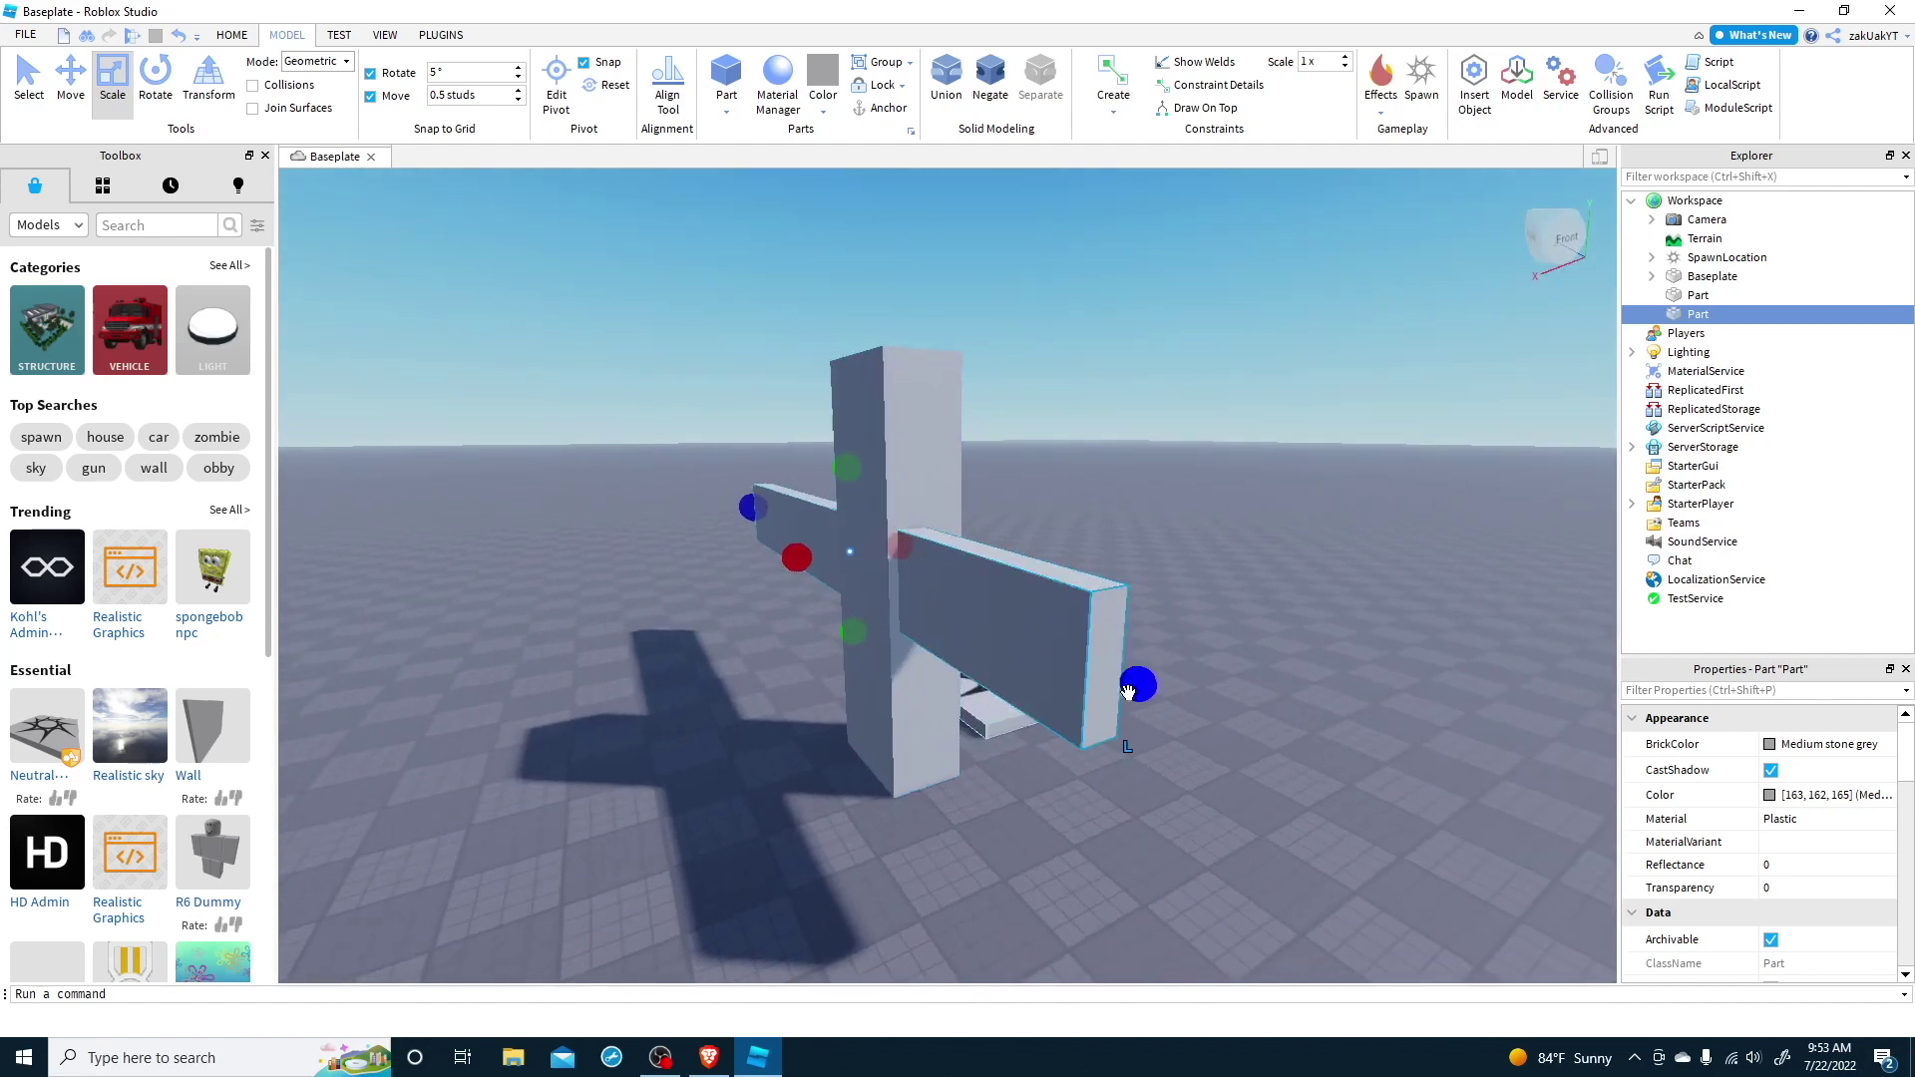
# - Replace the crossbeam with a sphere part positioned through the upper half of the pillar
pyautogui.press('Delete')
pyautogui.click(726, 107)
pyautogui.click(757, 156)
pyautogui.moveTo(922, 311); pyautogui.dragTo(869, 498)
pyautogui.hotkey('ctrl', '2')
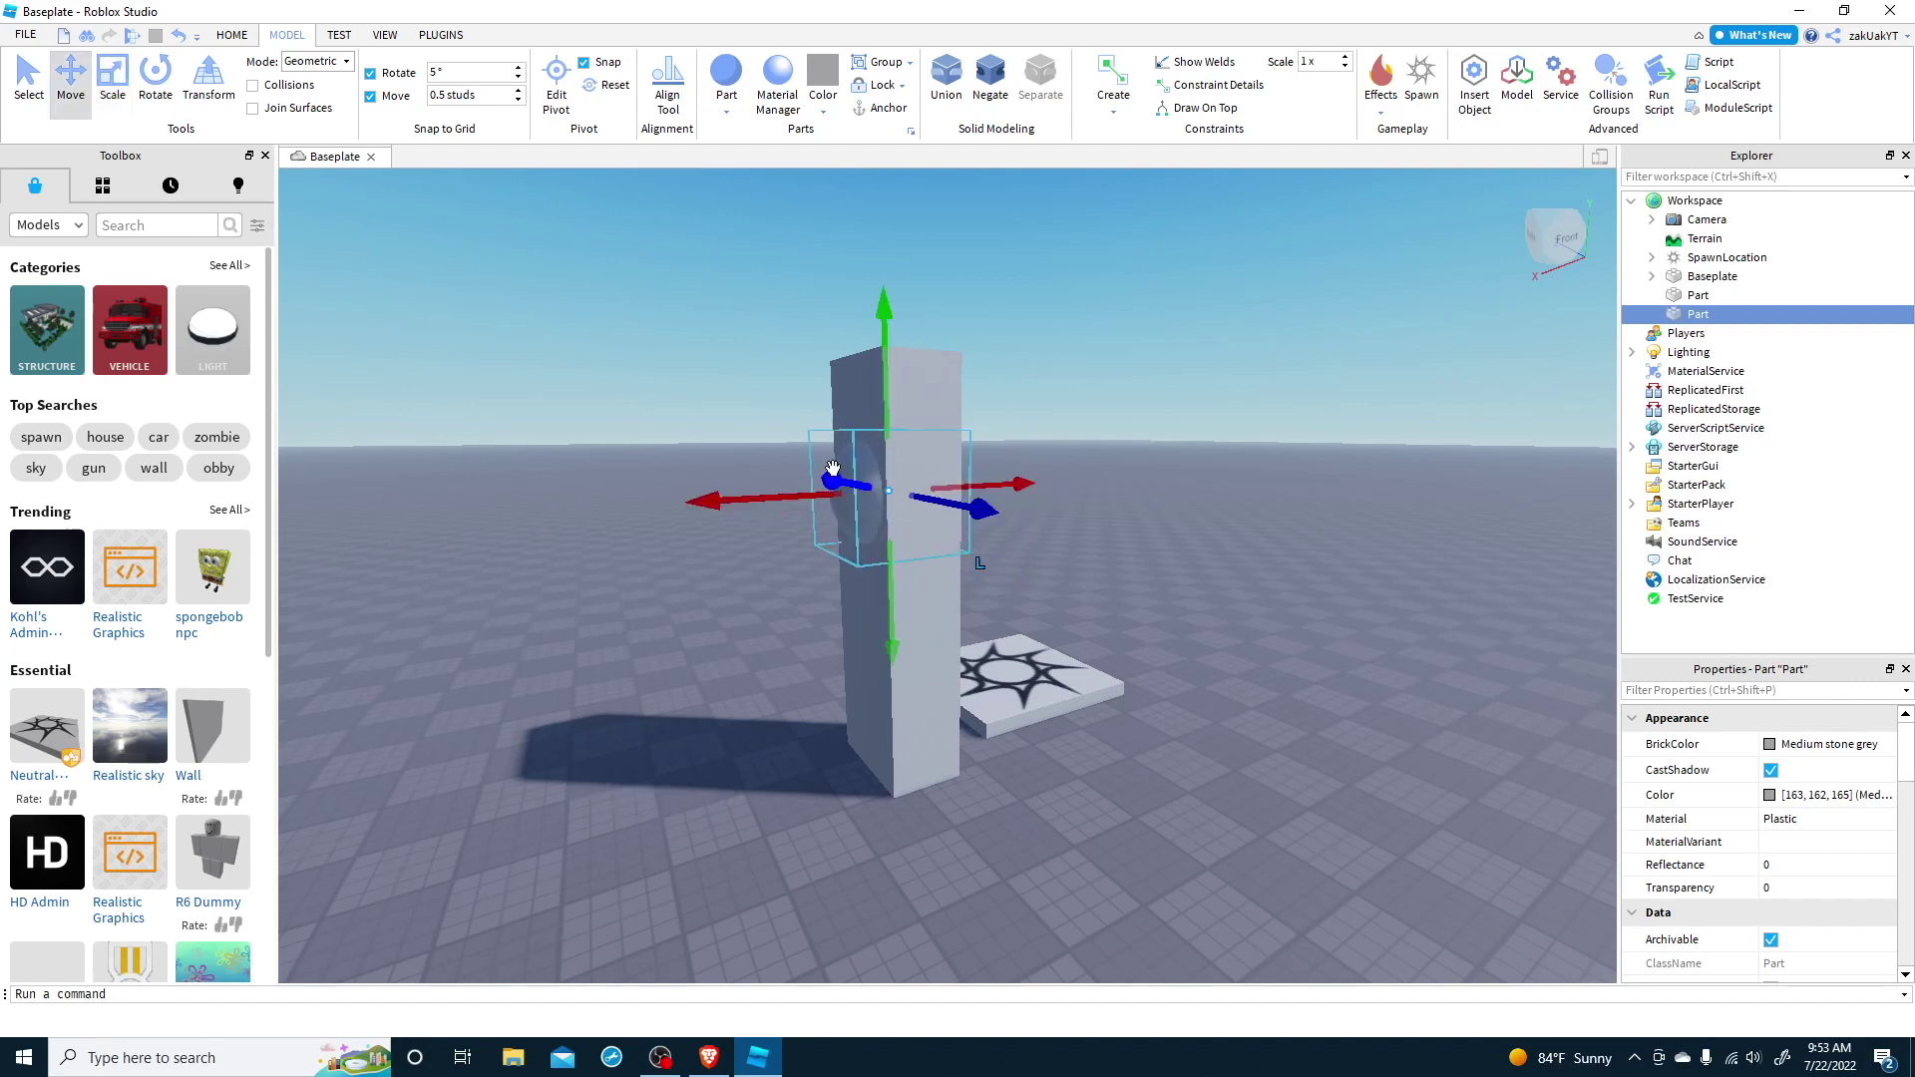
pyautogui.moveTo(1025, 469); pyautogui.dragTo(1033, 467)
# - Negate the sphere and union it with the pillar to cut a round hole
pyautogui.click(991, 75)
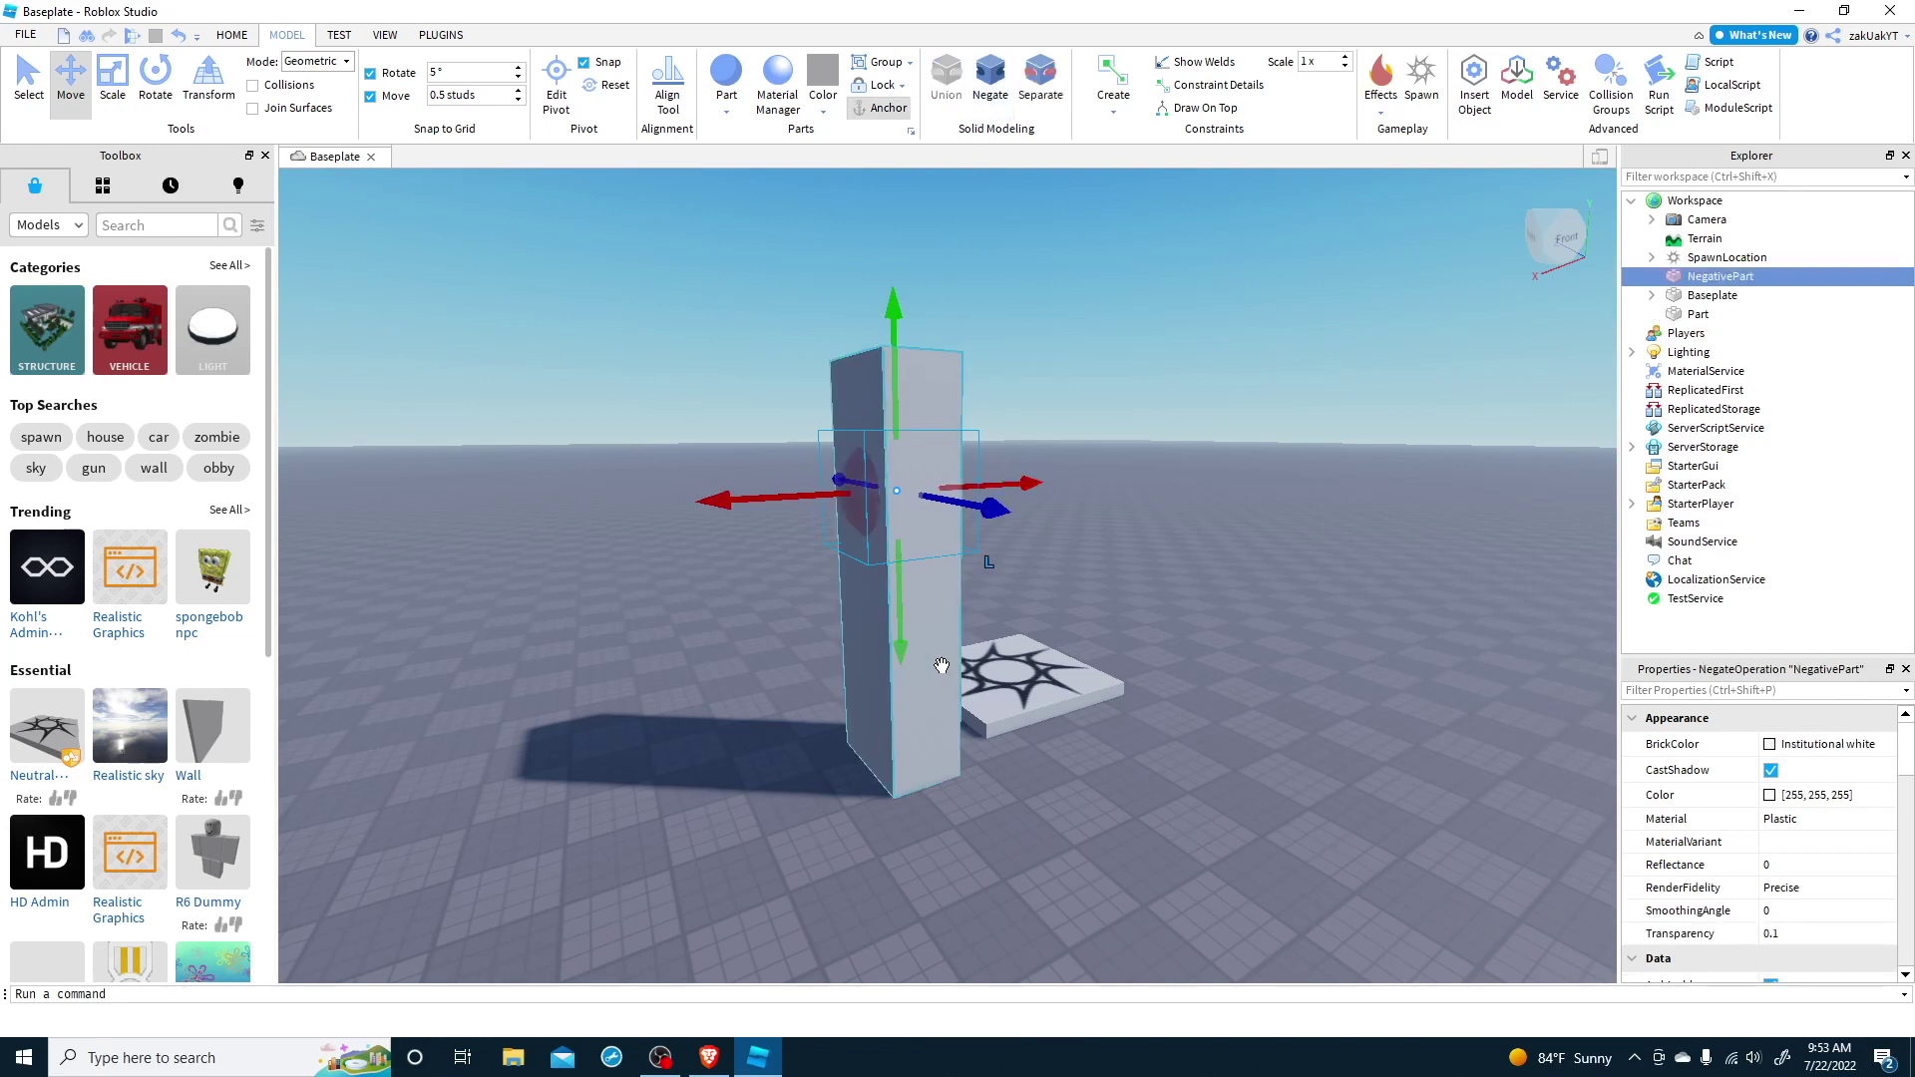
pyautogui.keyDown('ctrl'); pyautogui.click(924, 666); pyautogui.keyUp('ctrl')
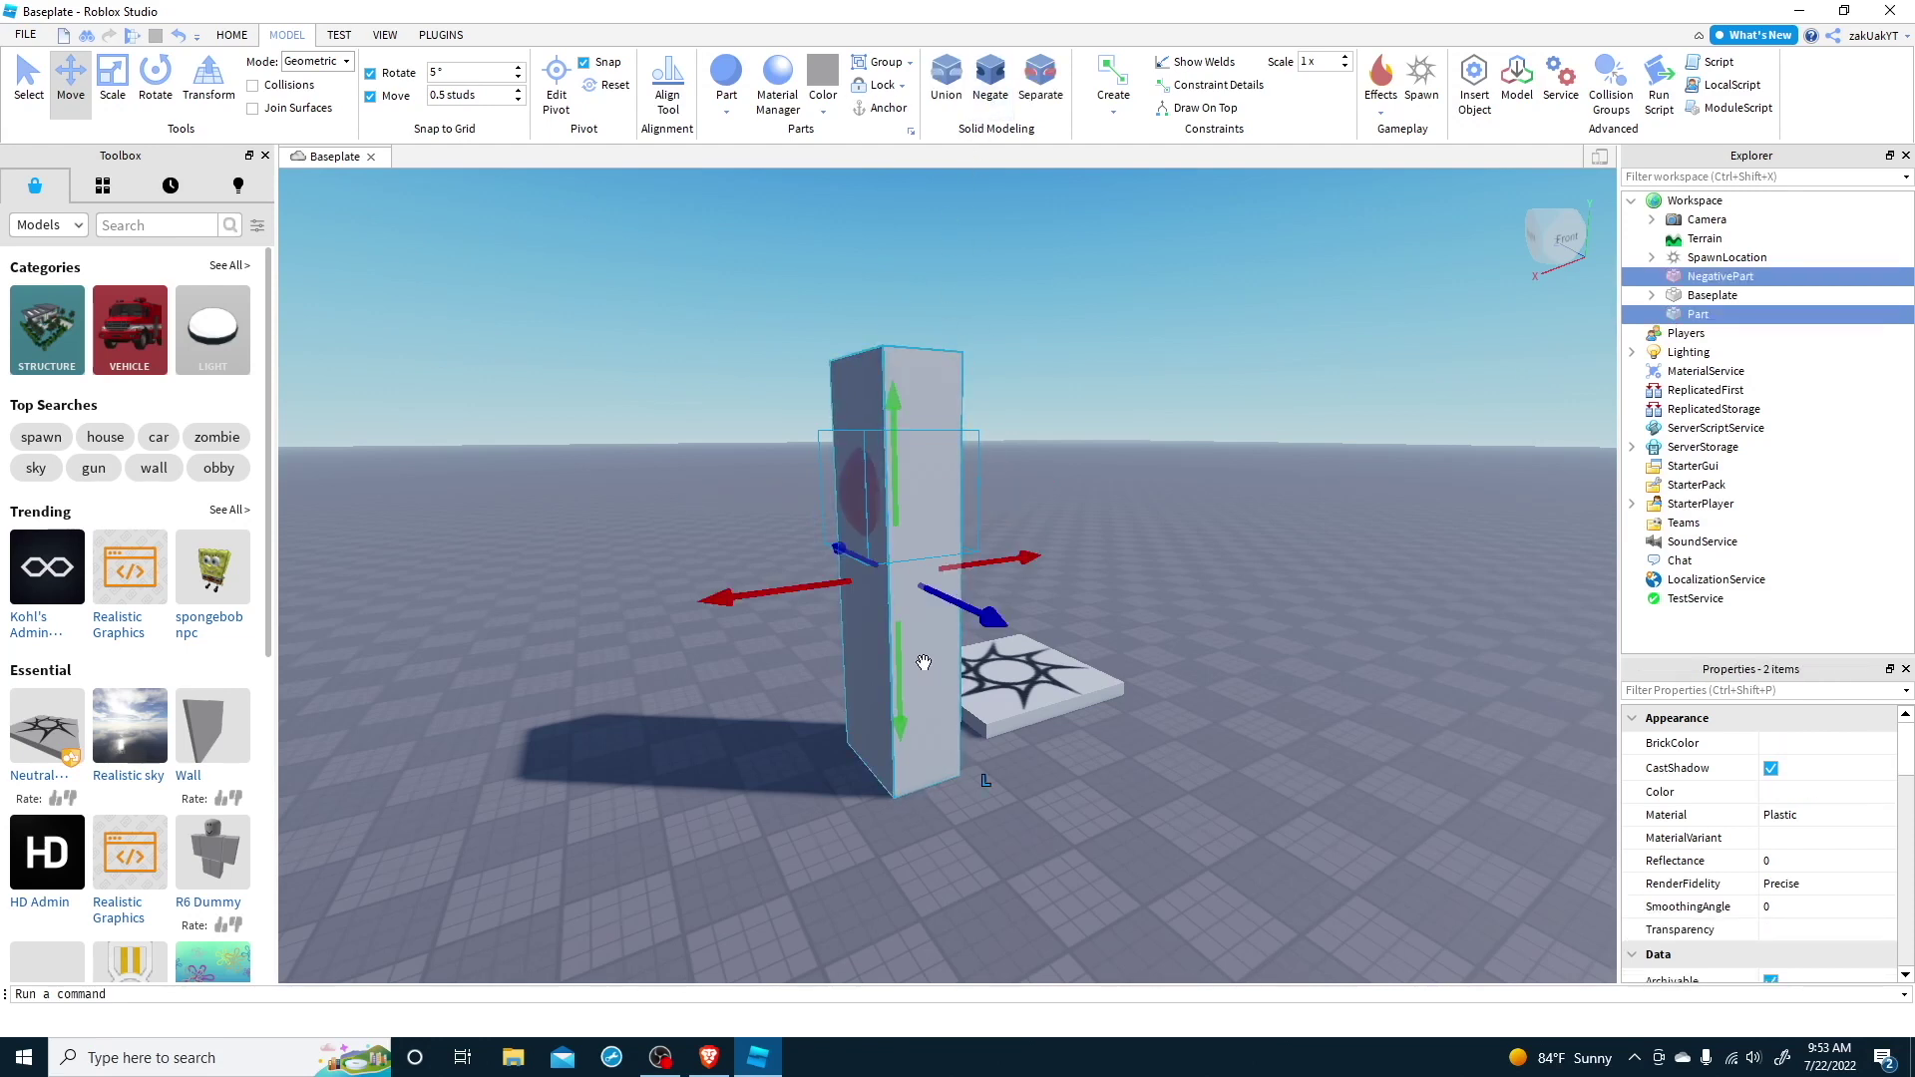
pyautogui.click(963, 97)
# - Delete the pillar with the round hole from the place
pyautogui.click(680, 560)
pyautogui.press('w')
pyautogui.moveTo(681, 561); pyautogui.dragTo(675, 556, button='right')
pyautogui.press('a')
pyautogui.press('a')
pyautogui.press('w')
pyautogui.press('s')
pyautogui.click(684, 554)
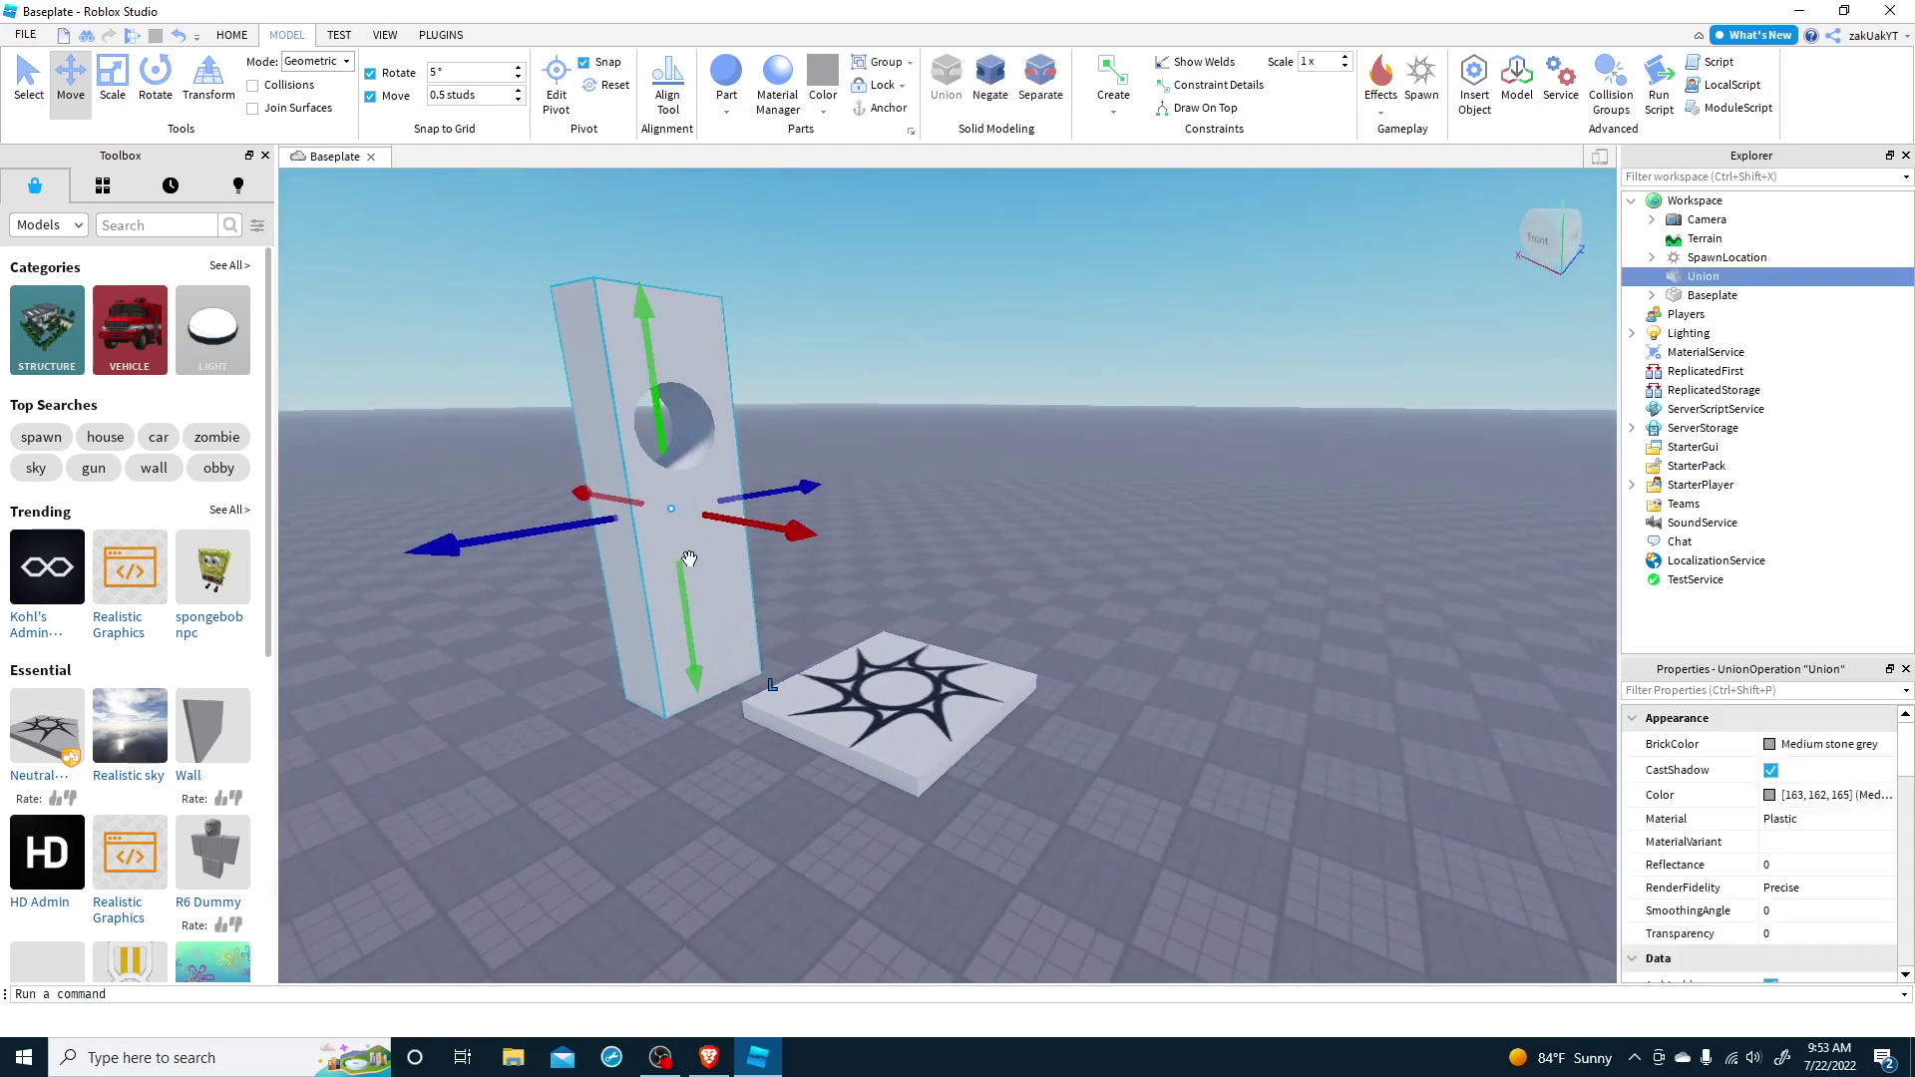
pyautogui.press('Delete')
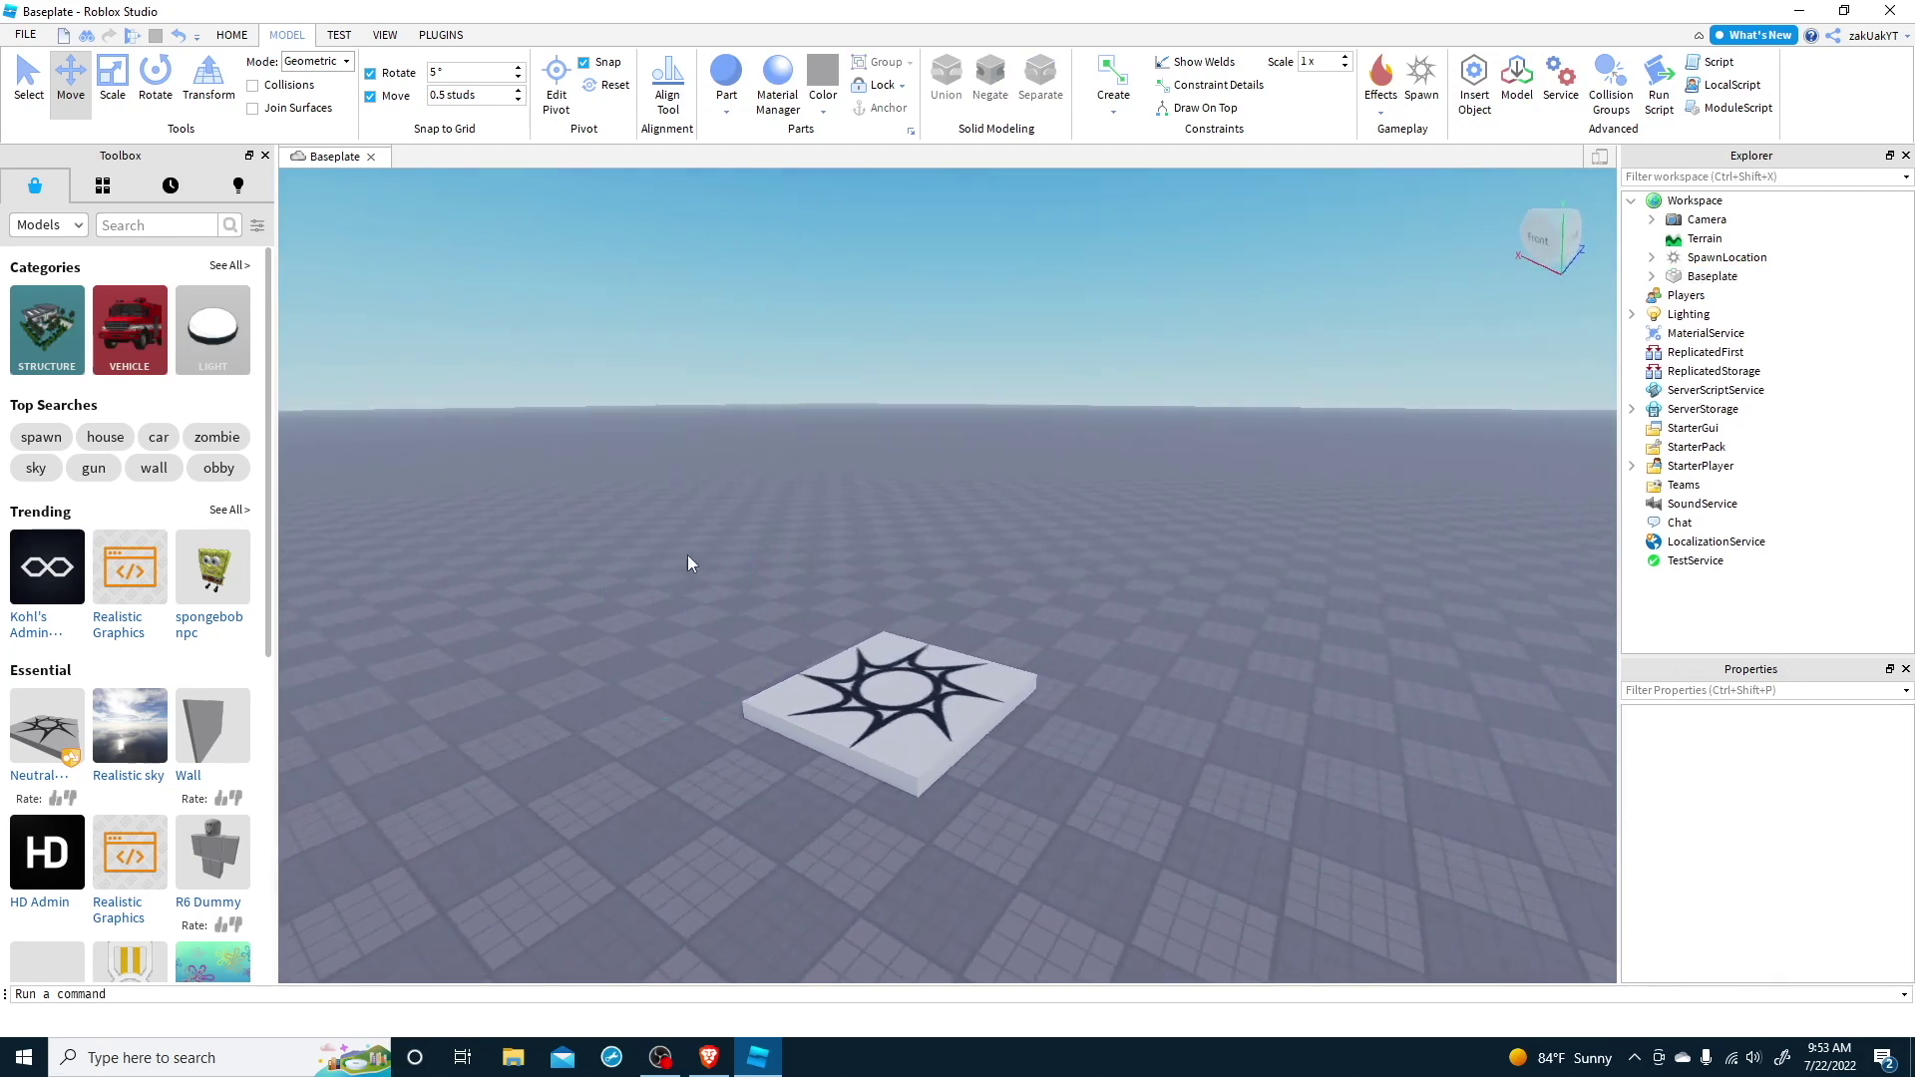
# - Playtest the place by walking the avatar around the spawn location, and stop the simulation
pyautogui.click(342, 36)
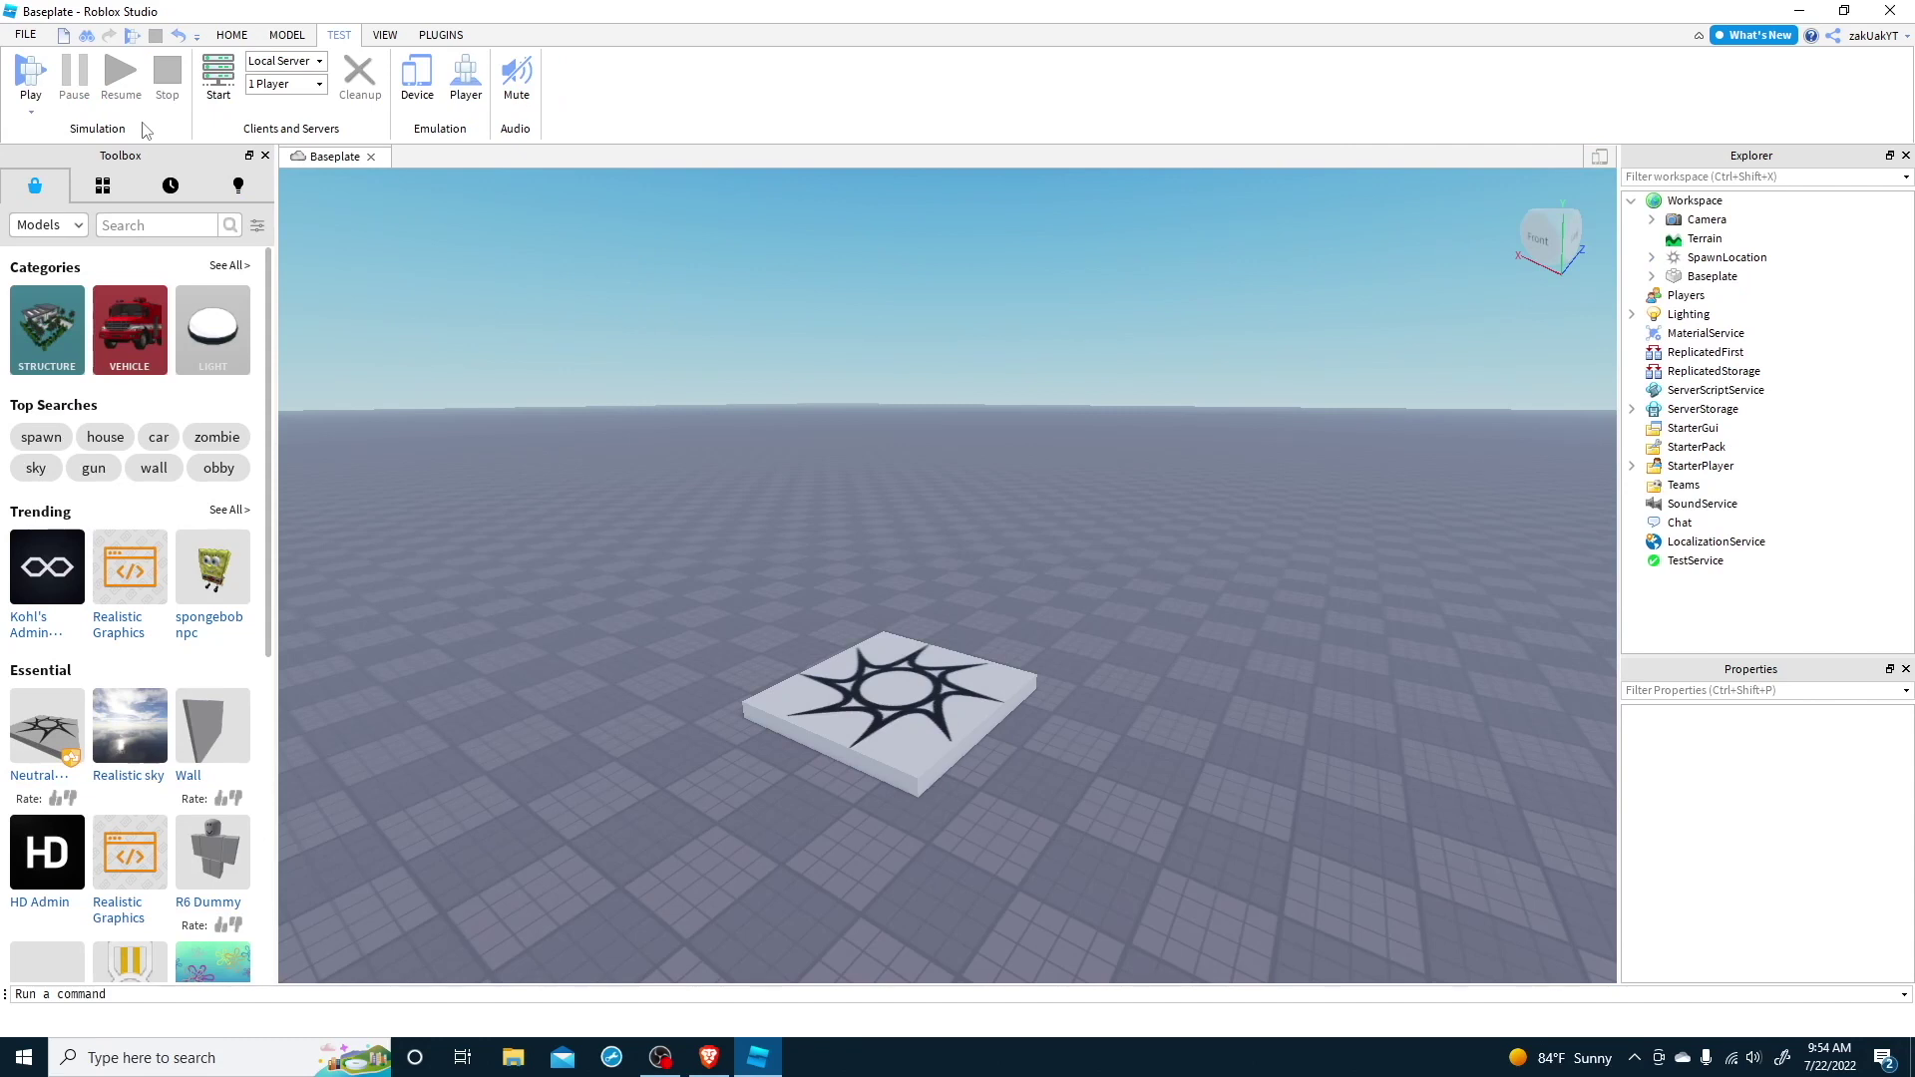
pyautogui.click(30, 75)
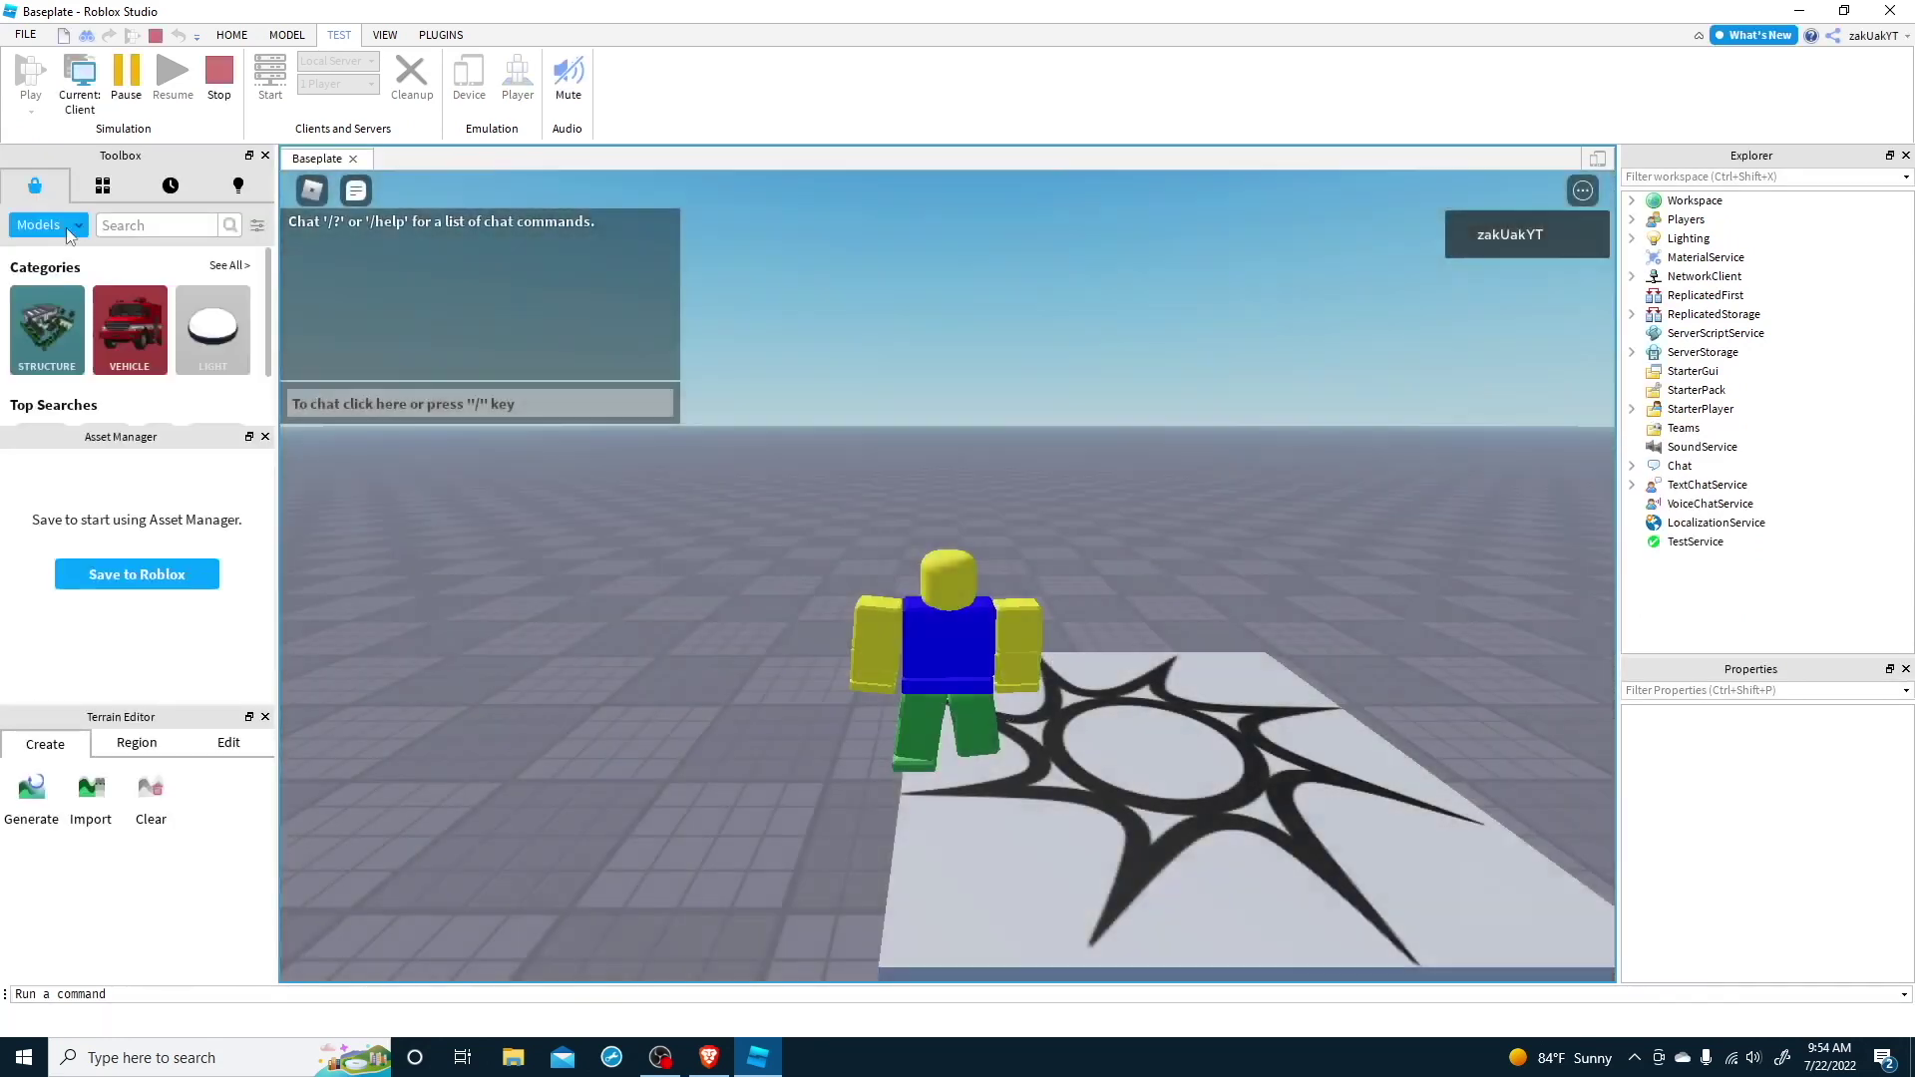
pyautogui.moveTo(887, 553); pyautogui.dragTo(887, 552, button='right')
pyautogui.press('s')
pyautogui.press('d')
pyautogui.press('w')
pyautogui.click(235, 79)
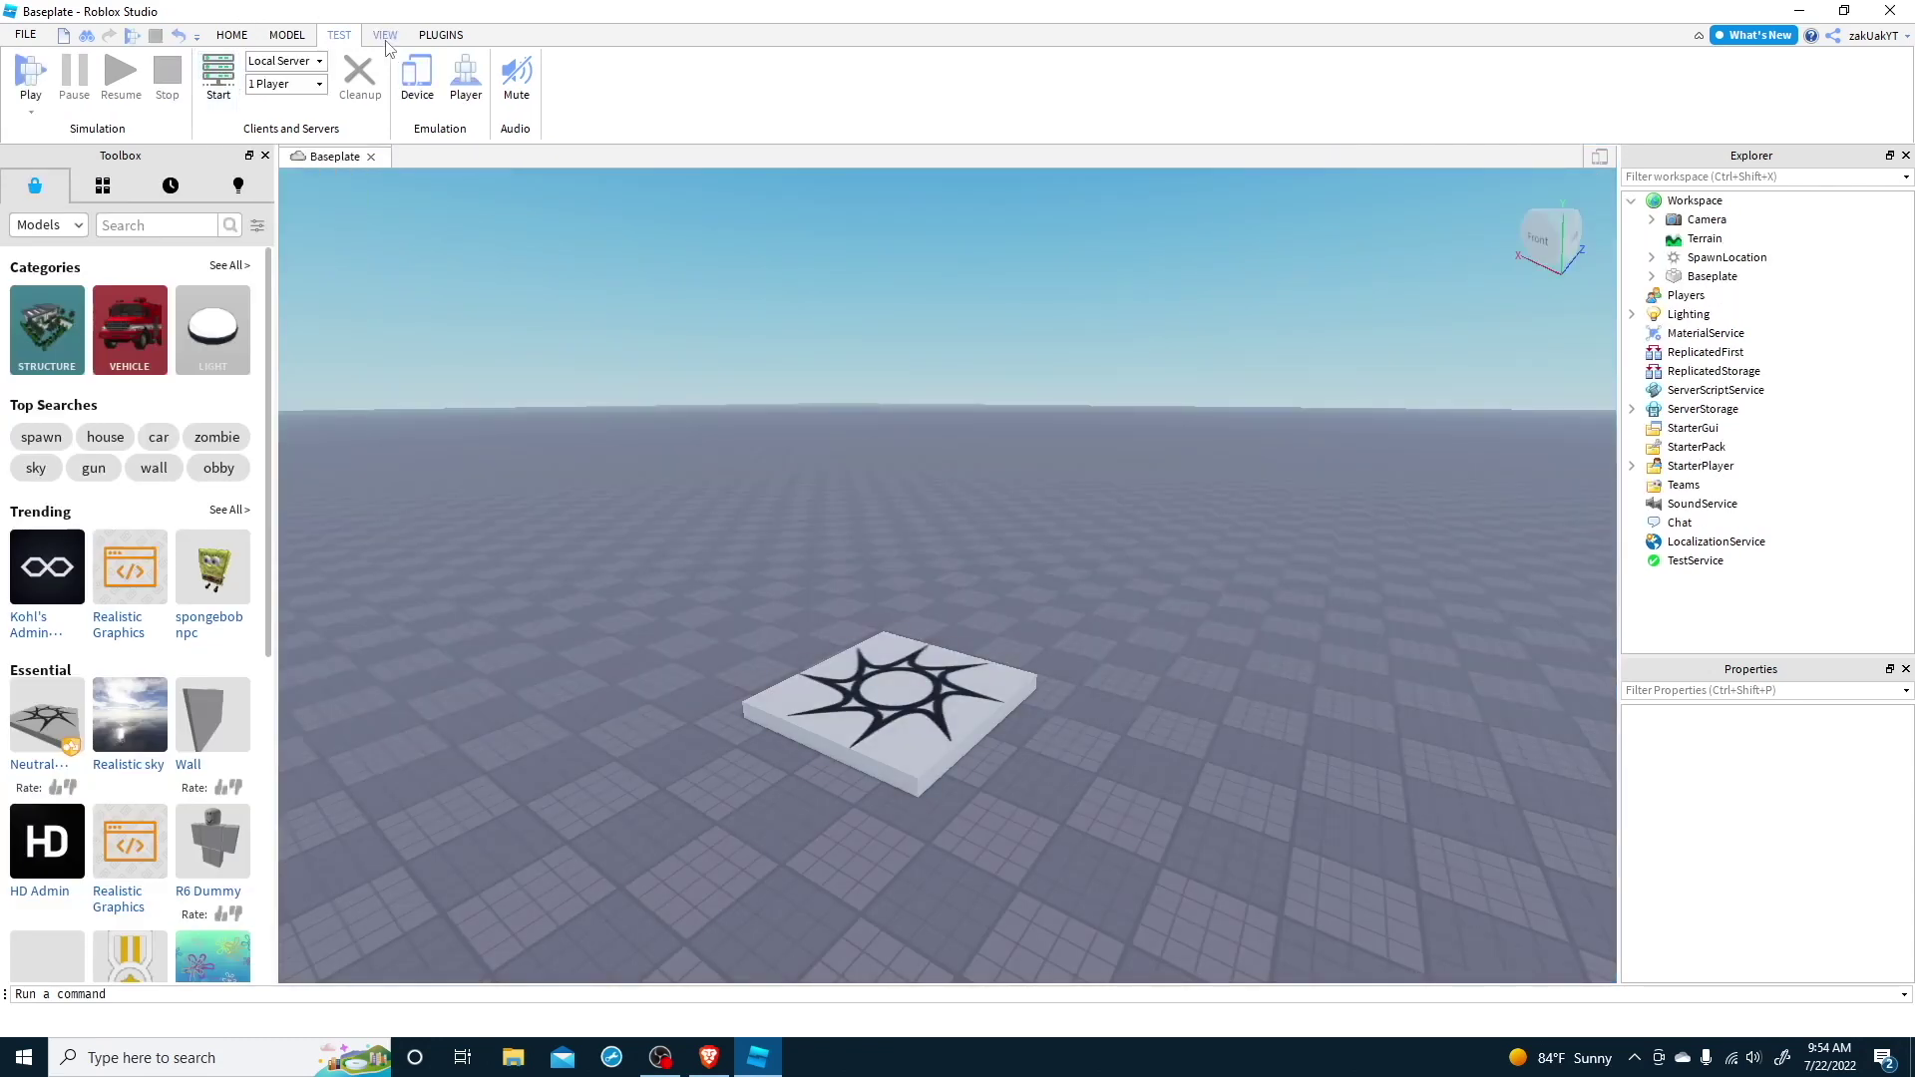
# - Bring up the commands for showing Studio windows, view settings and stats
pyautogui.click(386, 36)
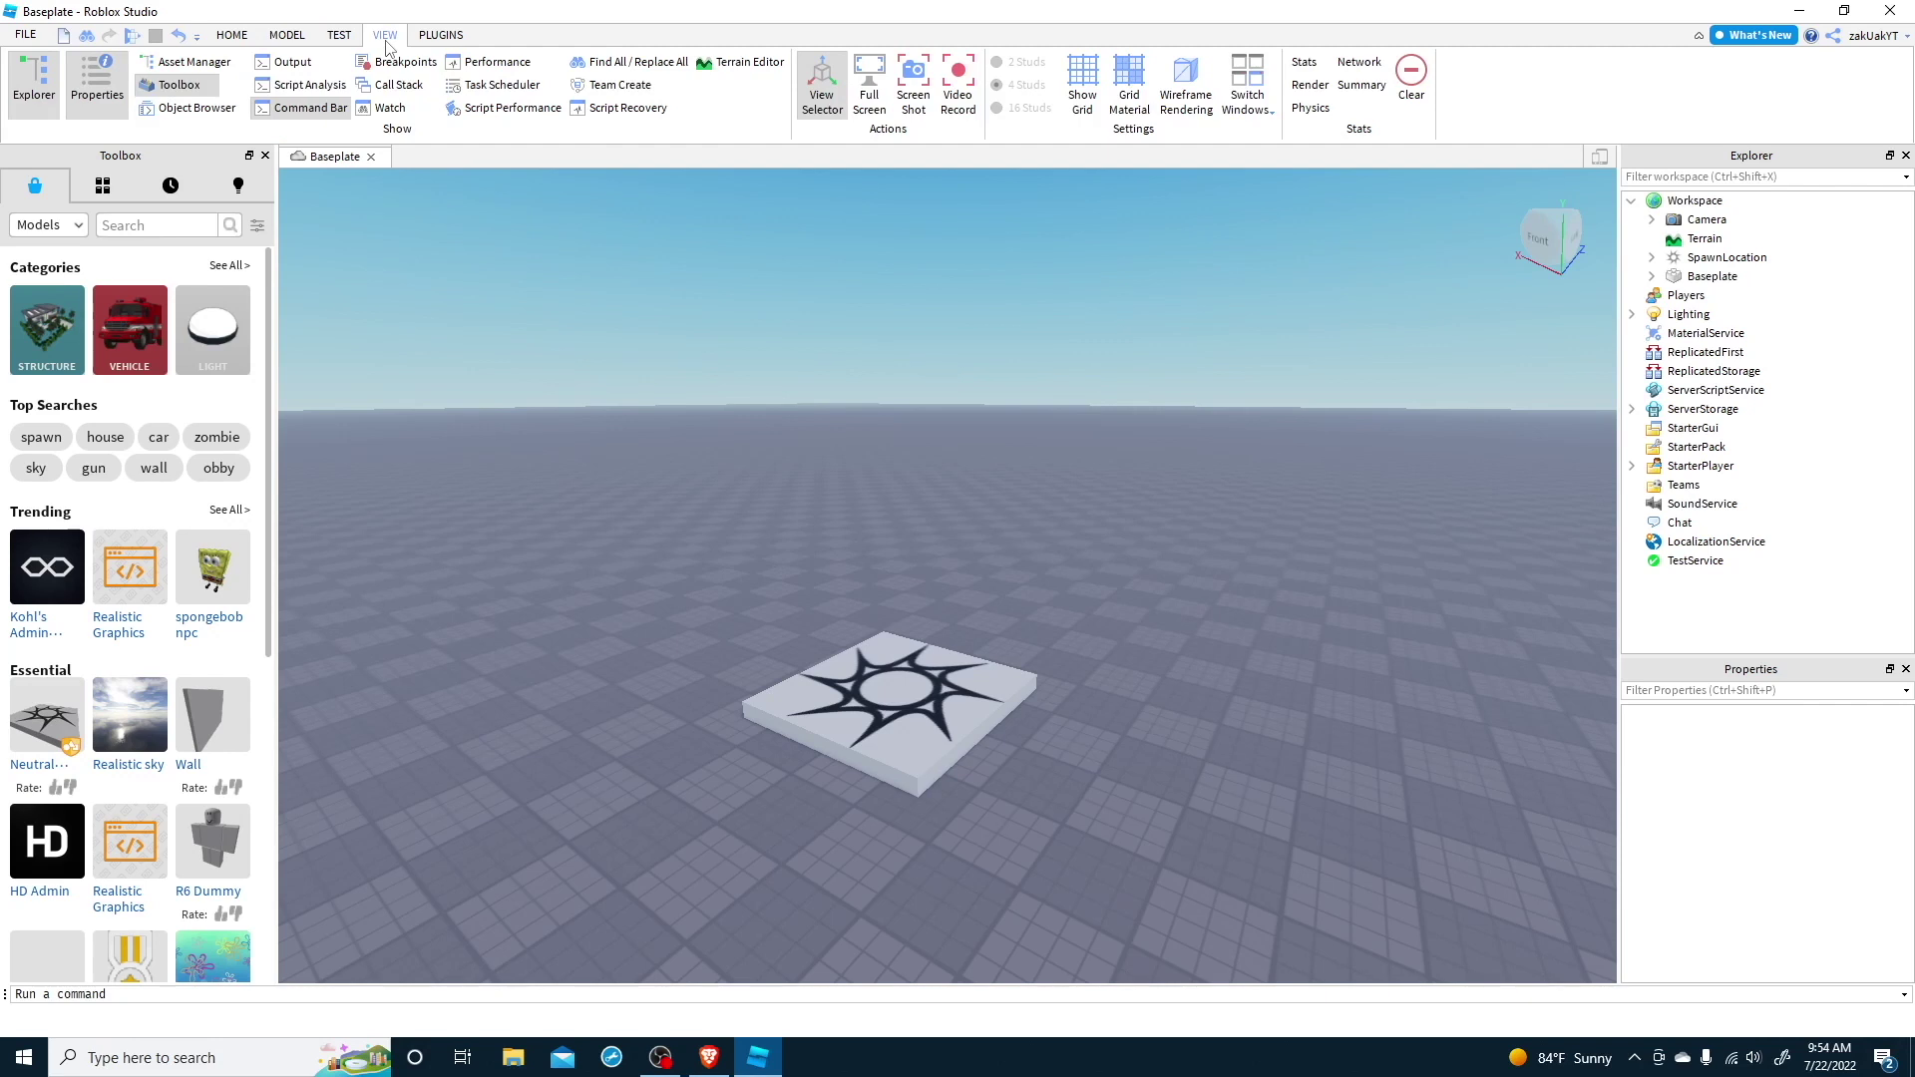